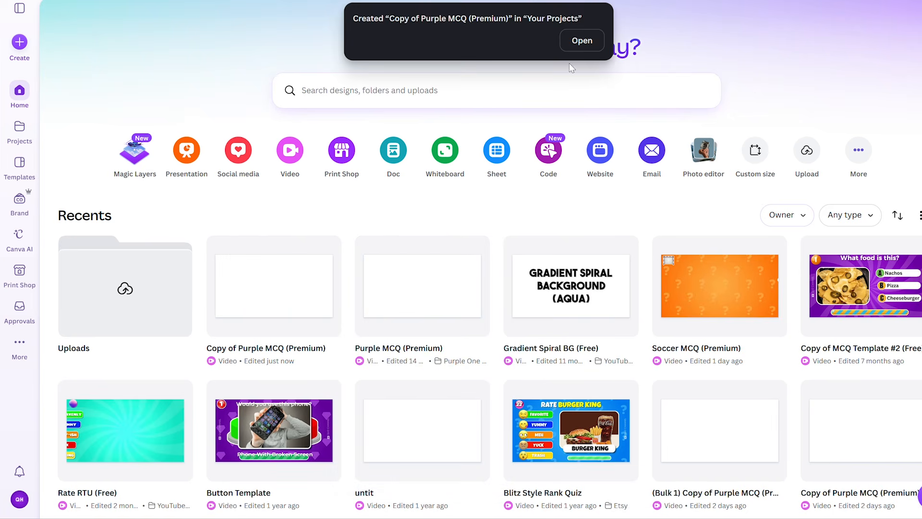
- Open the new Copy of Purple MCQ (Premium) design and delete two of its three pages
{"action": "left_click", "coordinate": [582, 41]}
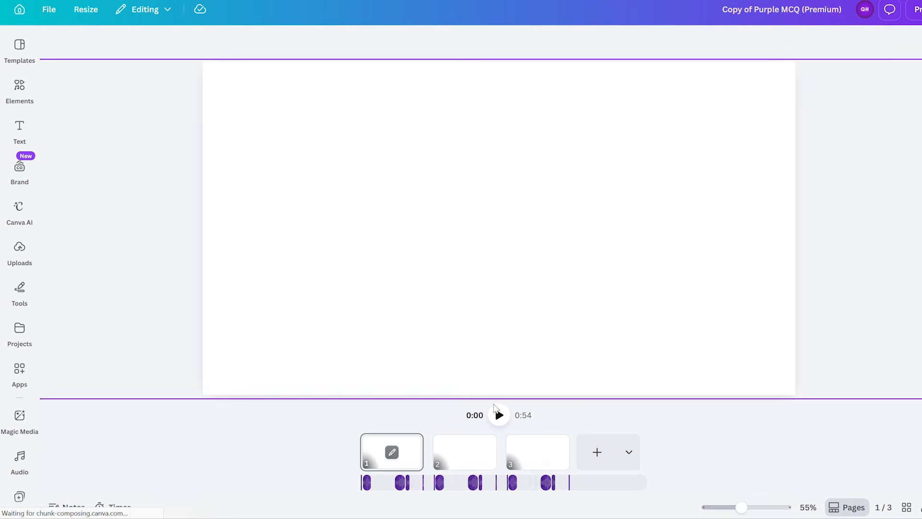
{"action": "left_click", "coordinate": [487, 450]}
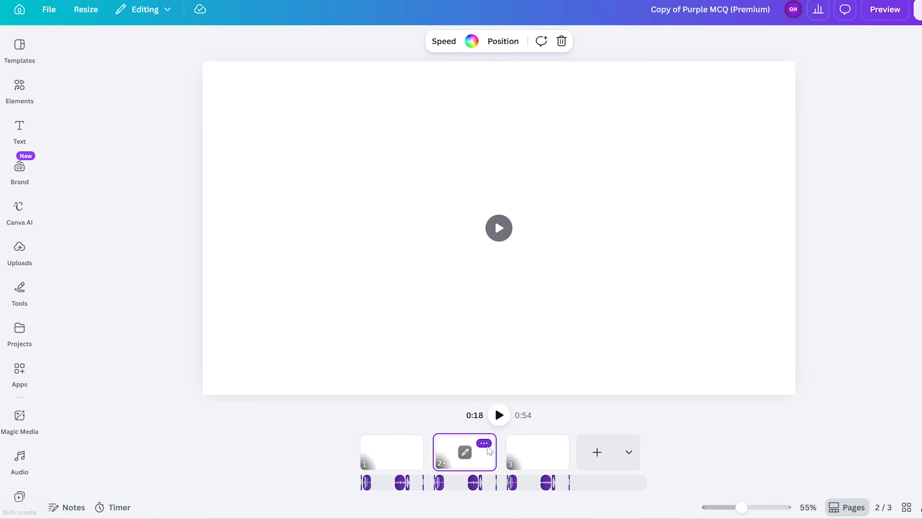
{"action": "left_click", "coordinate": [484, 443]}
{"action": "left_click", "coordinate": [540, 237]}
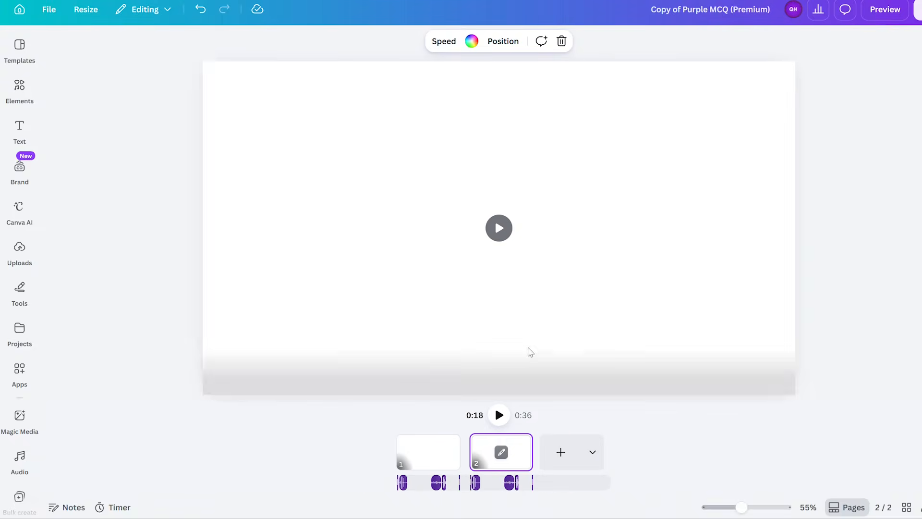
{"action": "right_click", "coordinate": [516, 380]}
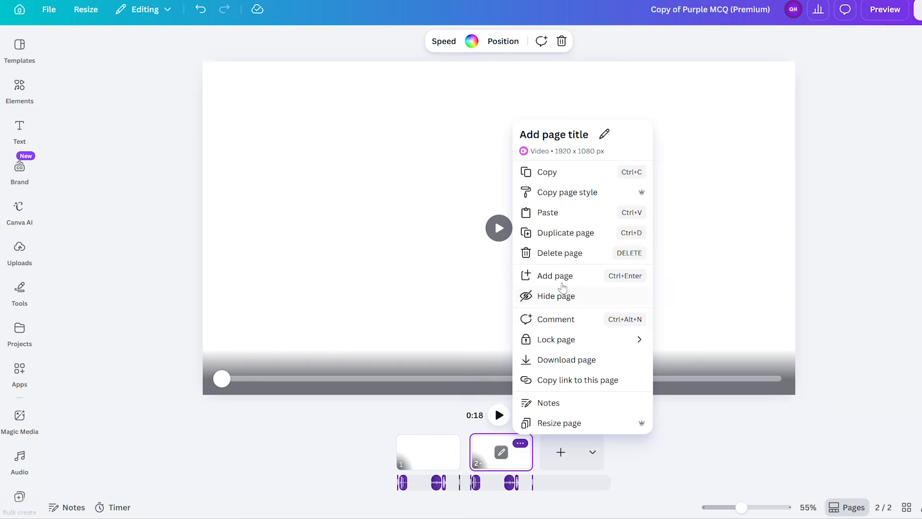
{"action": "left_click", "coordinate": [560, 253]}
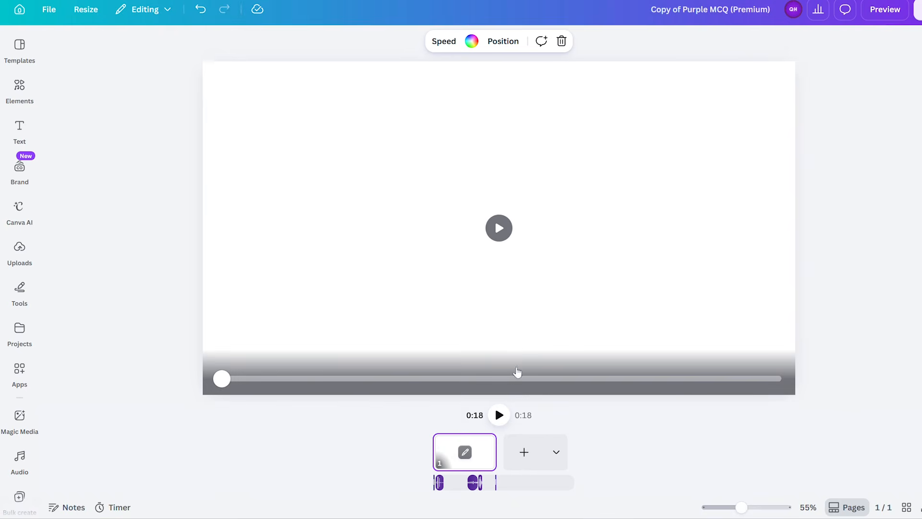
- Open the remaining page at about 2.4 s and change the vertical MY QUIZZY watermark to TEST QUIZZER, placed just beside the answers
{"action": "left_click", "coordinate": [465, 452]}
{"action": "left_click_drag", "start_coordinate": [465, 408], "coordinate": [105, 408]}
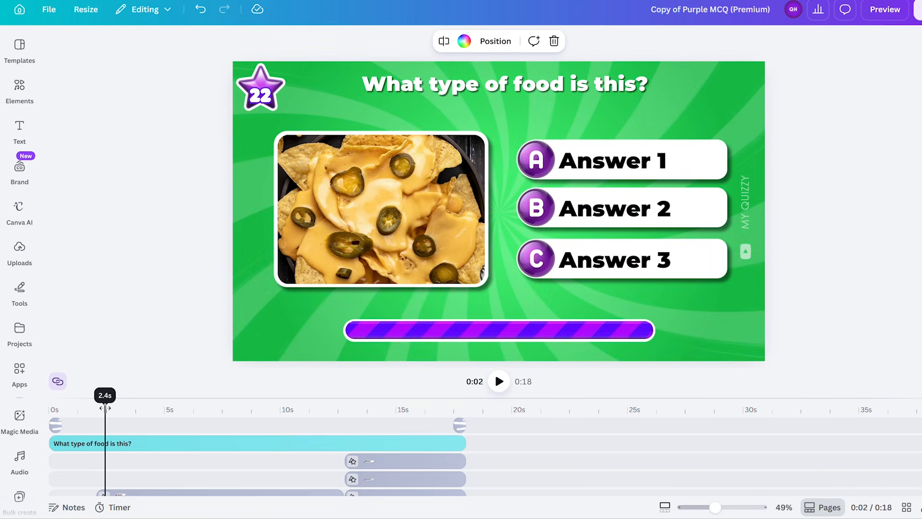
{"action": "left_click", "coordinate": [750, 240]}
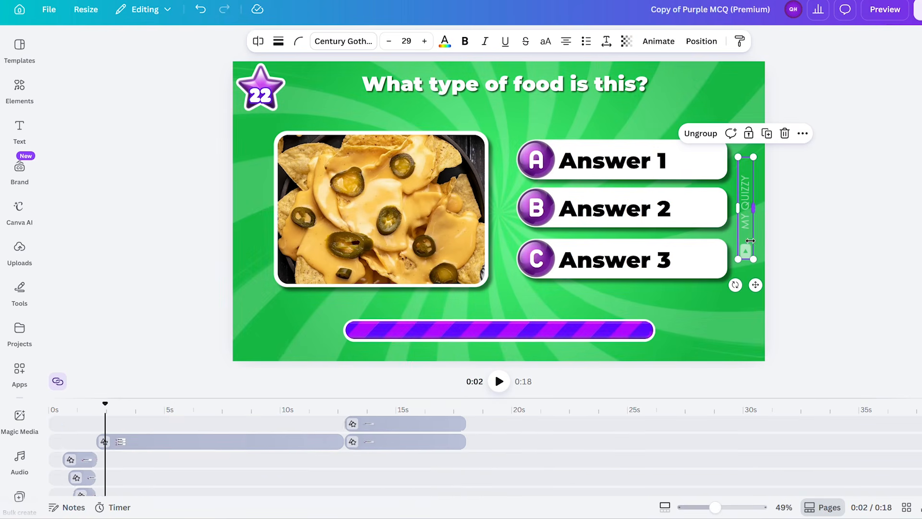
{"action": "left_click_drag", "start_coordinate": [750, 240], "coordinate": [765, 236]}
{"action": "left_click", "coordinate": [756, 207]}
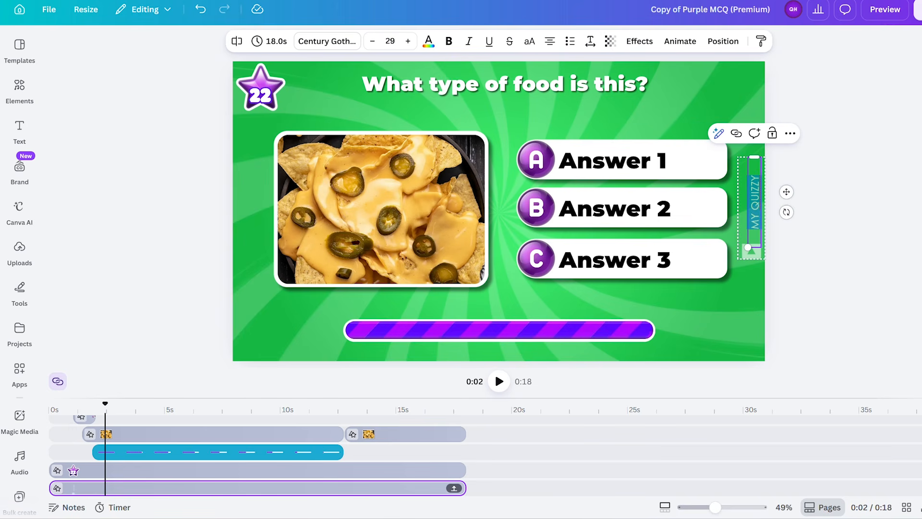
{"action": "type", "text": "TEST"}
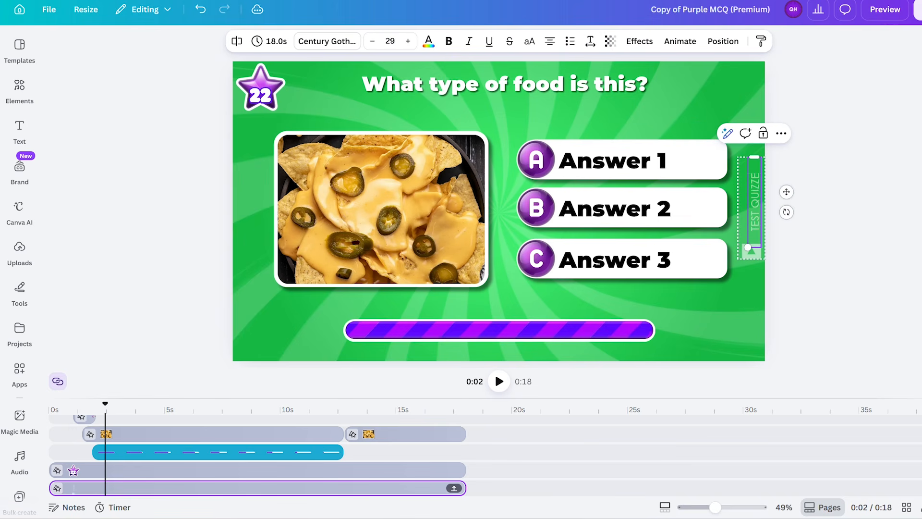
{"action": "left_click", "coordinate": [788, 231]}
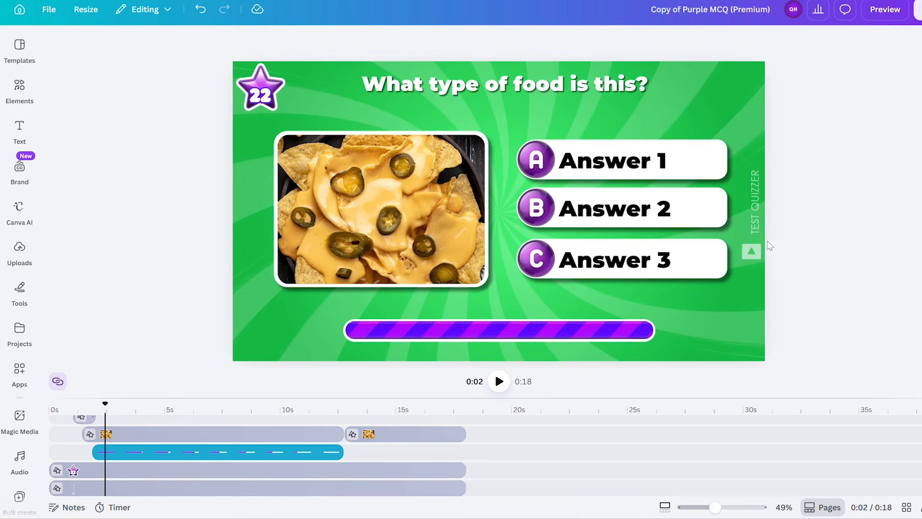
{"action": "left_click", "coordinate": [762, 220]}
{"action": "left_click_drag", "start_coordinate": [764, 206], "coordinate": [754, 207]}
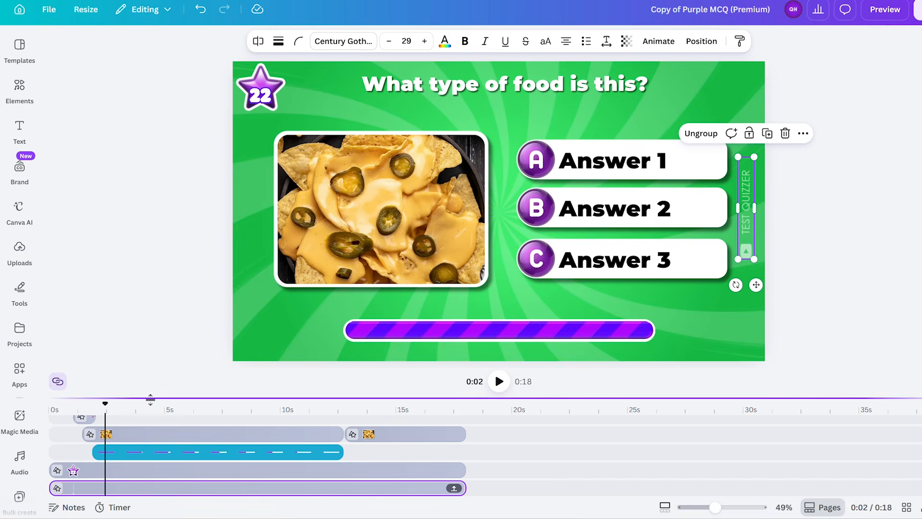
- Add the uploaded round QH logo to the page and fit it small into the upper-right corner of the frame
{"action": "left_click_drag", "start_coordinate": [148, 398], "coordinate": [148, 344]}
{"action": "left_click", "coordinate": [20, 251]}
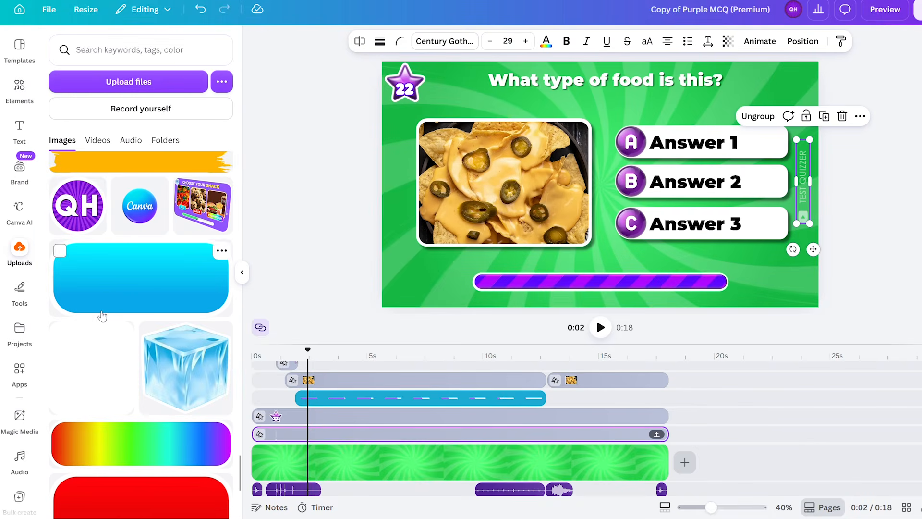
{"action": "left_click_drag", "start_coordinate": [84, 222], "coordinate": [701, 110]}
{"action": "left_click_drag", "start_coordinate": [809, 67], "coordinate": [719, 169]}
{"action": "left_click_drag", "start_coordinate": [691, 187], "coordinate": [772, 104]}
{"action": "left_click_drag", "start_coordinate": [806, 68], "coordinate": [800, 70]}
{"action": "left_click", "coordinate": [855, 126]}
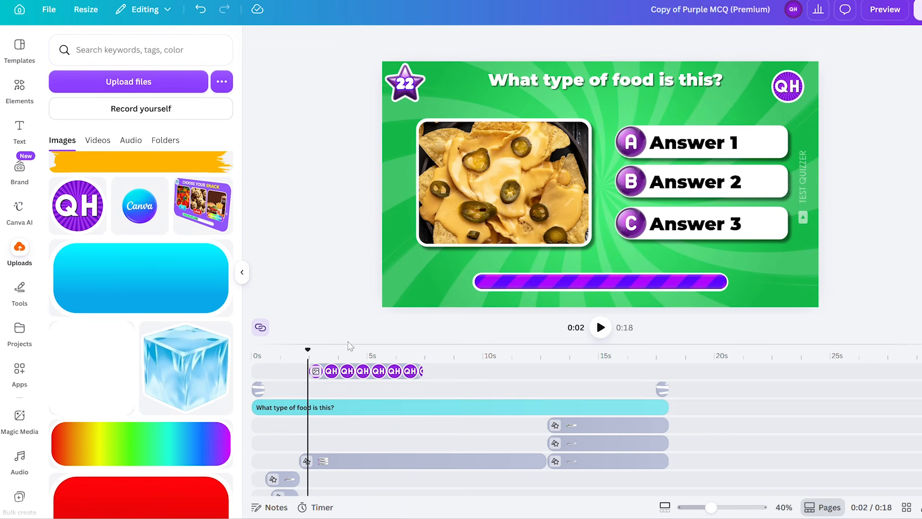
- Layer the QH logo directly above the watermark and extend its duration to 17.9 s, starting from the beginning of the page
{"action": "left_click_drag", "start_coordinate": [343, 382], "coordinate": [284, 456]}
{"action": "left_click_drag", "start_coordinate": [426, 450], "coordinate": [666, 447]}
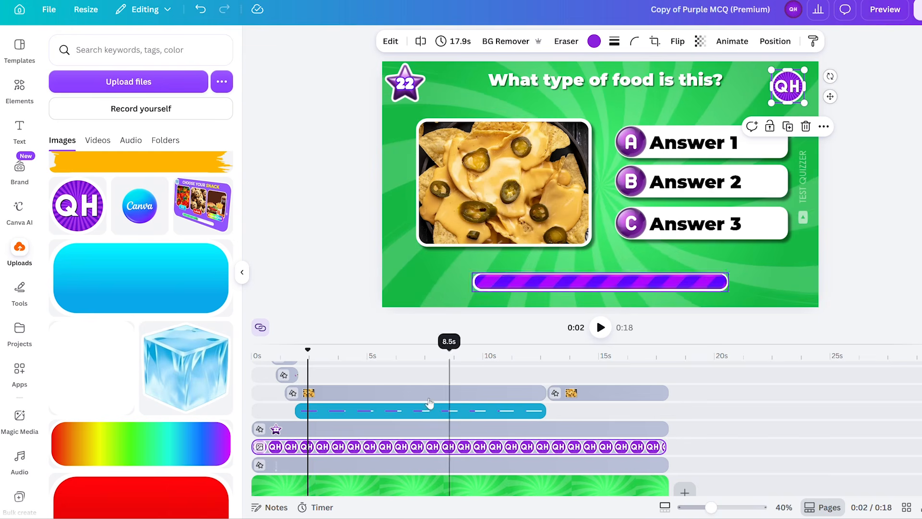
{"action": "scroll", "coordinate": [322, 374], "scroll_direction": "up", "scroll_amount": 3}
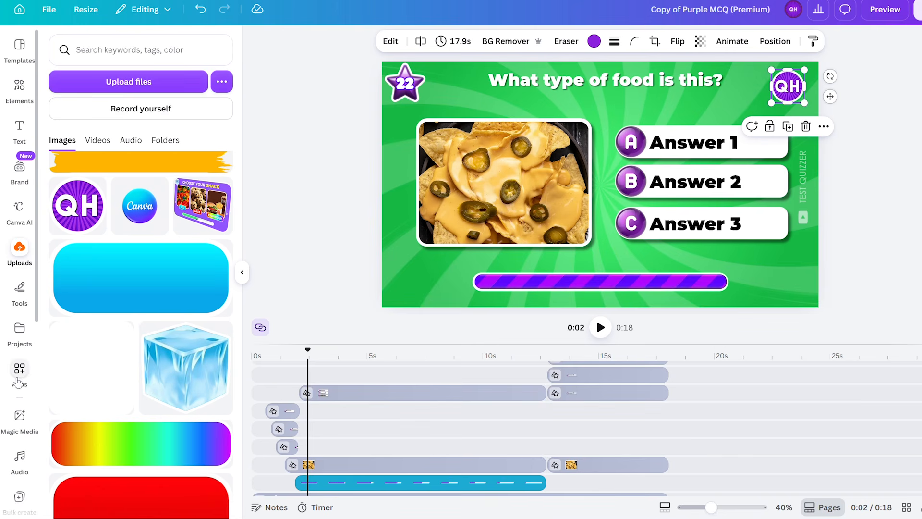
- Start a bulk creation with manually entered data and clear the sample entries from the data table
{"action": "scroll", "coordinate": [20, 411], "scroll_direction": "down", "scroll_amount": 5}
{"action": "left_click", "coordinate": [22, 284]}
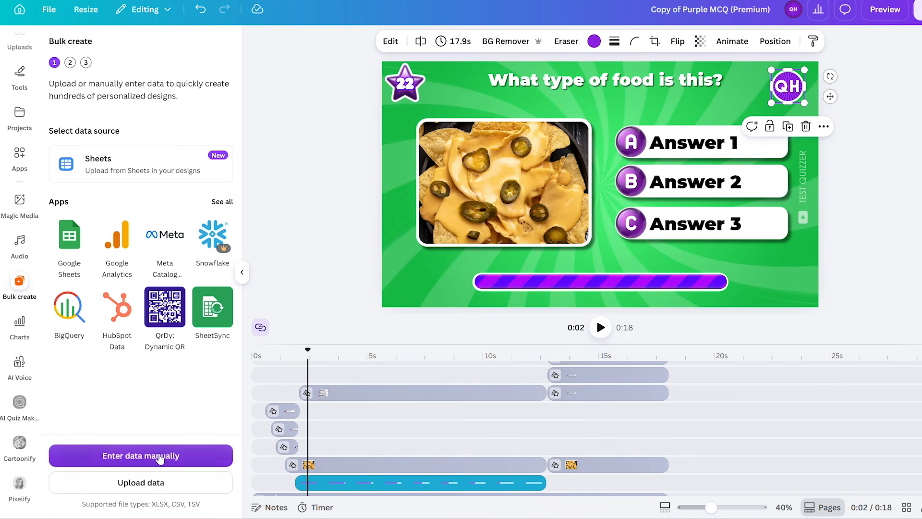
{"action": "left_click", "coordinate": [161, 456]}
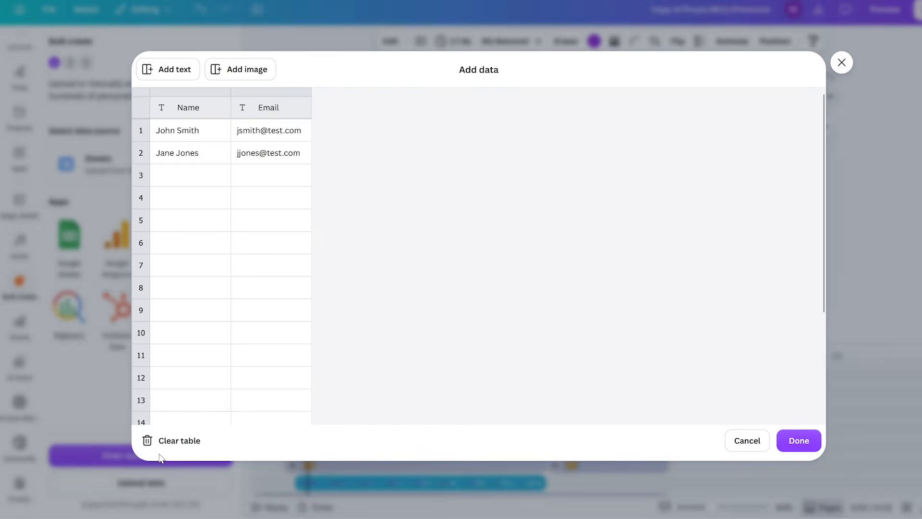
{"action": "left_click", "coordinate": [181, 442]}
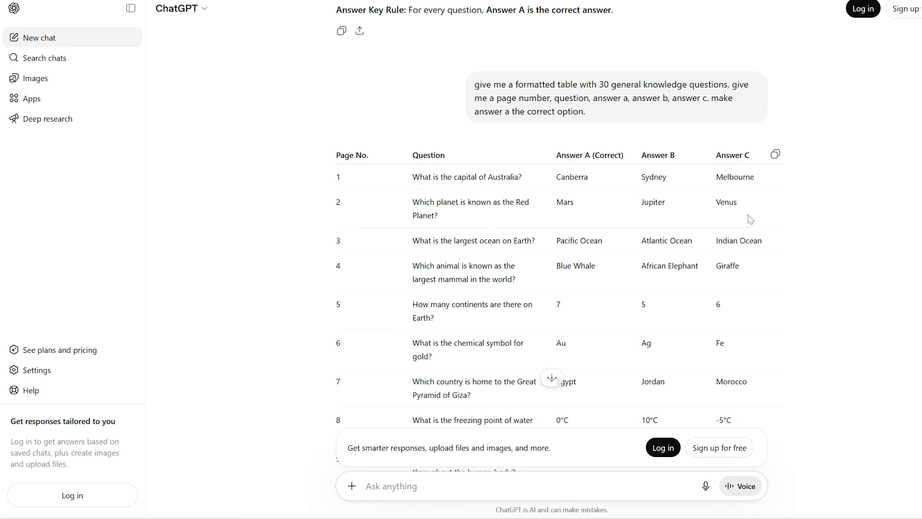
- Switch to ChatGPT, copy the quiz table's header and first two question rows, and paste them into Canva's empty bulk data table
{"action": "left_click_drag", "start_coordinate": [593, 211], "coordinate": [357, 167]}
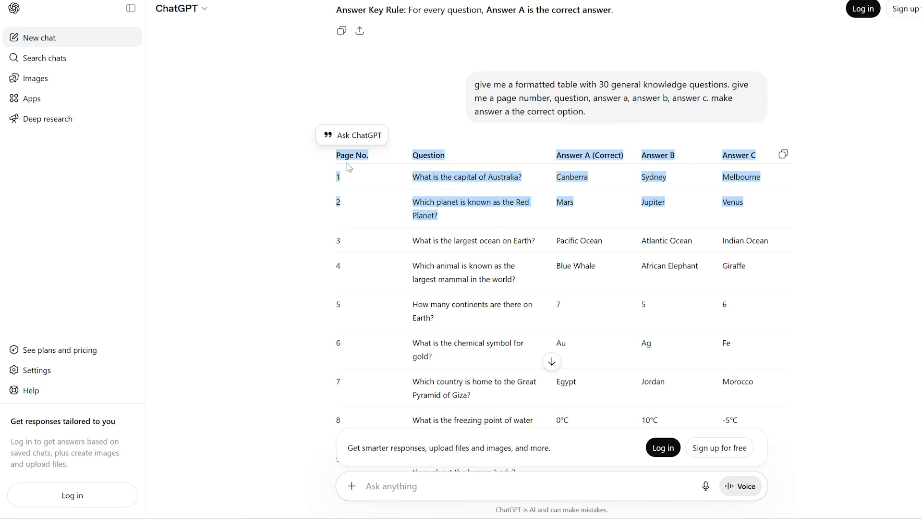
{"action": "left_click", "coordinate": [490, 218]}
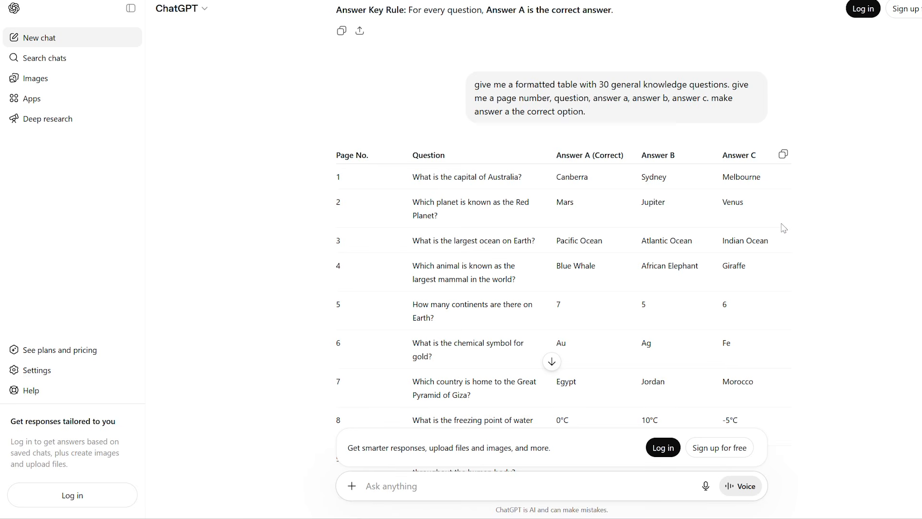
{"action": "left_click_drag", "start_coordinate": [501, 192], "coordinate": [328, 159]}
{"action": "key", "text": "ctrl+c"}
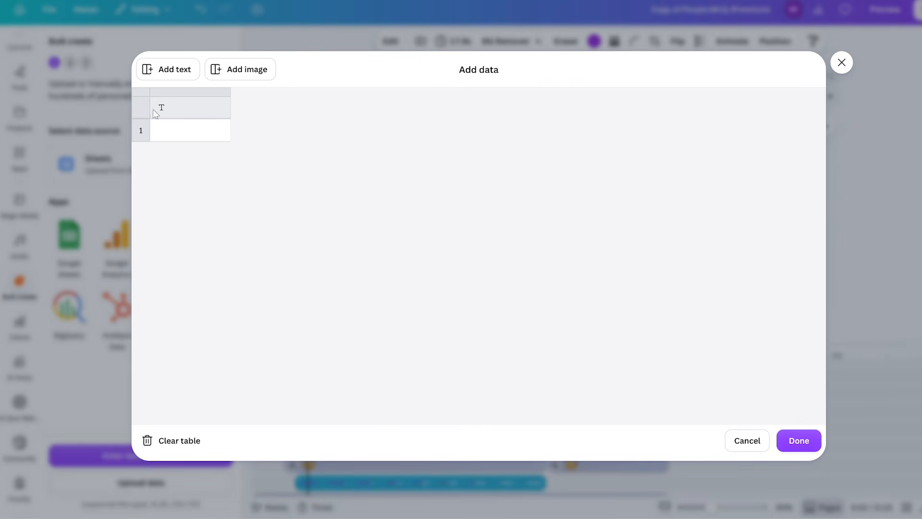
{"action": "left_click", "coordinate": [168, 111]}
{"action": "key", "text": "ctrl+v"}
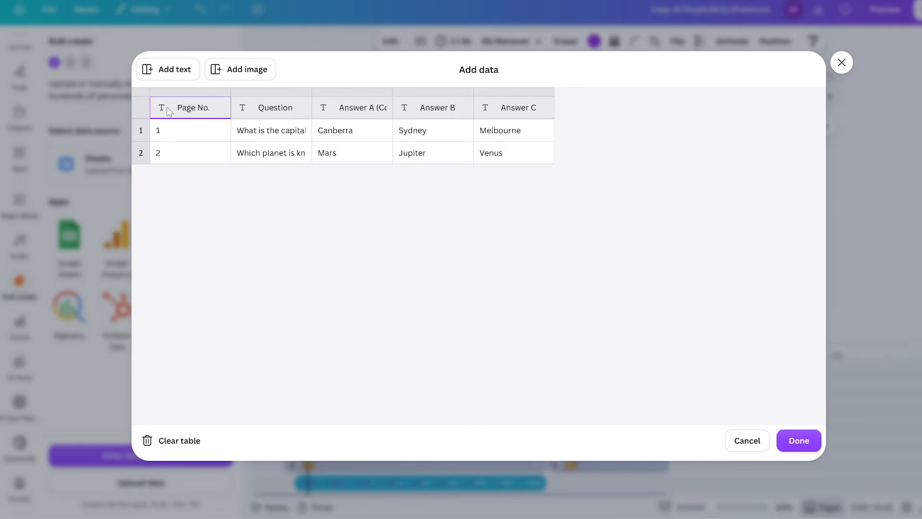
- Add an image column with 273064.jpg in row 1 and the Nightly Earth planet picture in row 2, and finish the data table
{"action": "left_click", "coordinate": [233, 71]}
{"action": "left_click", "coordinate": [629, 131]}
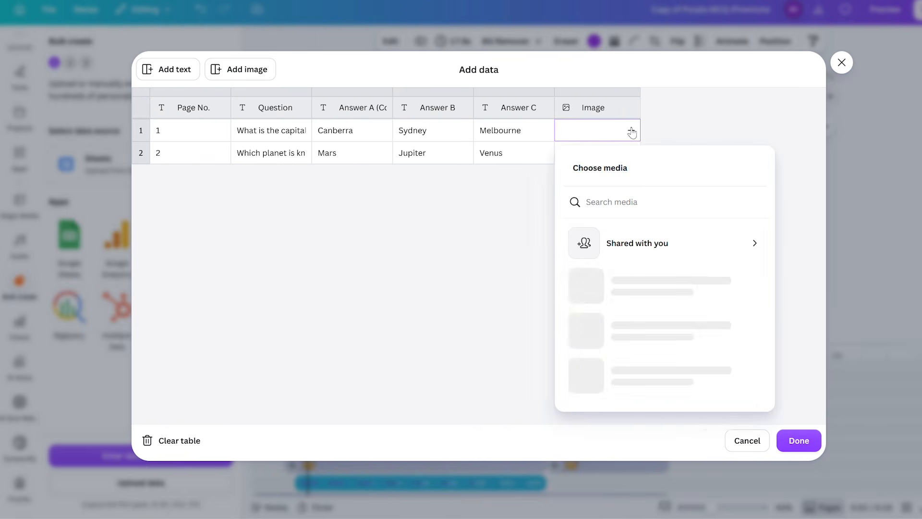
{"action": "left_click", "coordinate": [617, 360]}
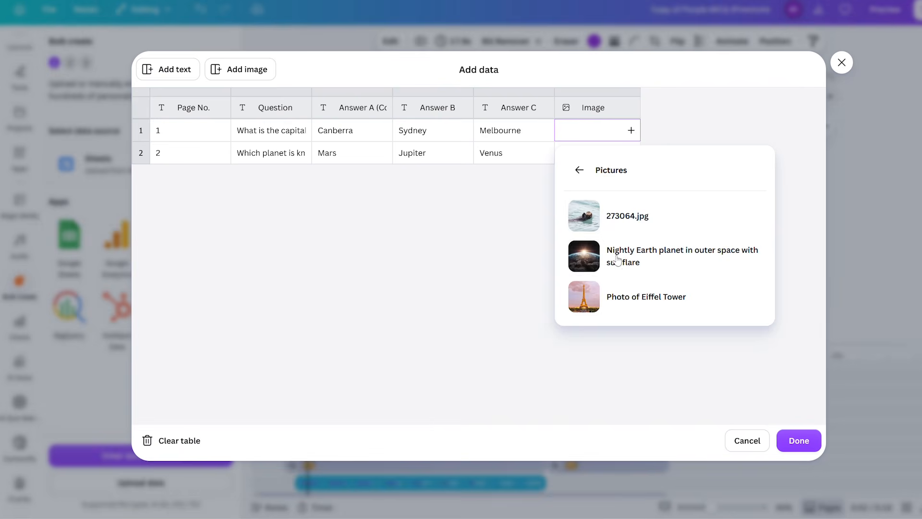
{"action": "left_click", "coordinate": [629, 218]}
{"action": "left_click", "coordinate": [631, 153]}
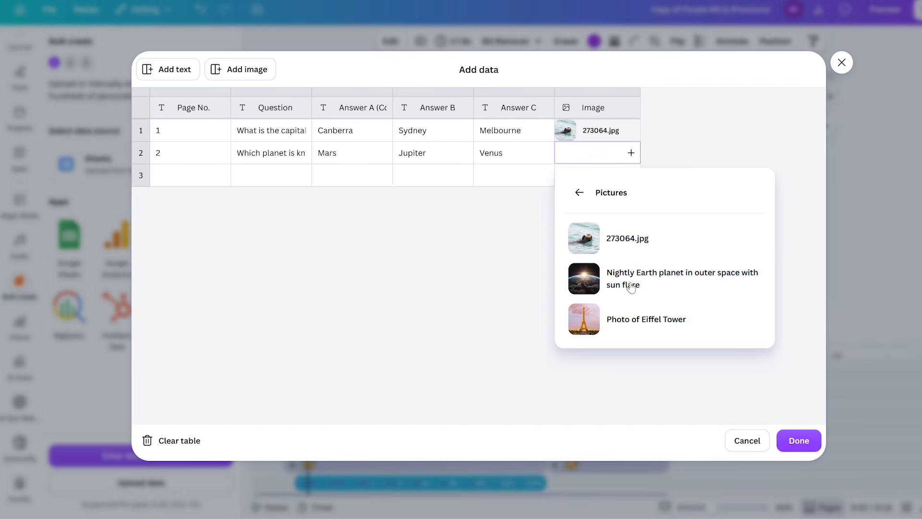
{"action": "left_click", "coordinate": [613, 285]}
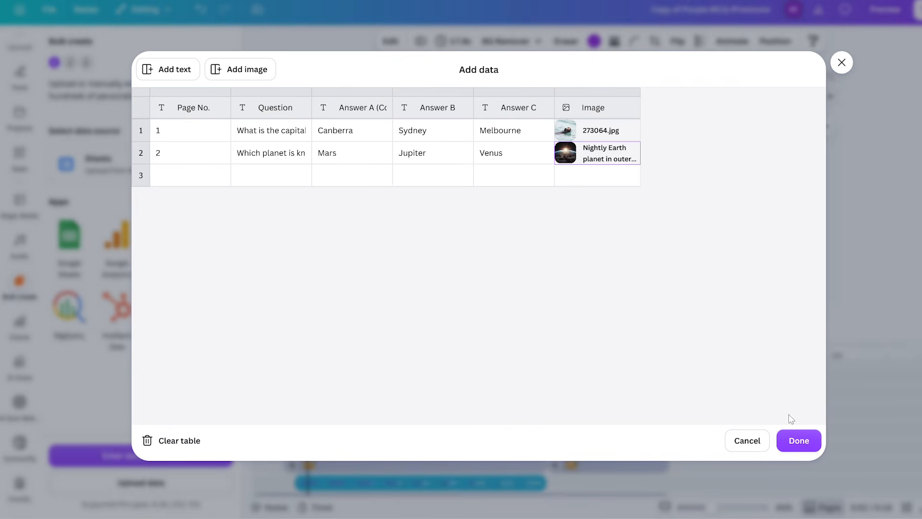
{"action": "left_click", "coordinate": [798, 441]}
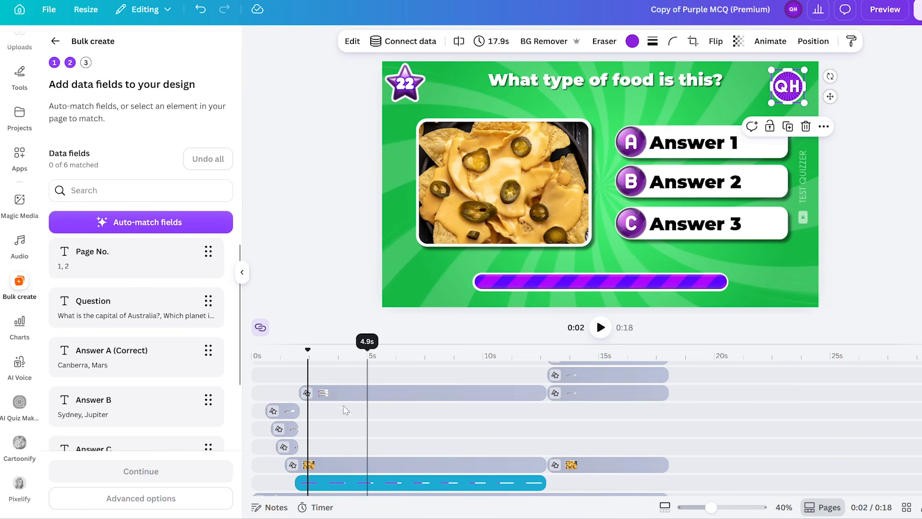
- At about 1 s on the timeline, connect the number 22 in the star badge to the Page No. data field
{"action": "left_click", "coordinate": [298, 353]}
{"action": "left_click_drag", "start_coordinate": [298, 353], "coordinate": [284, 353]}
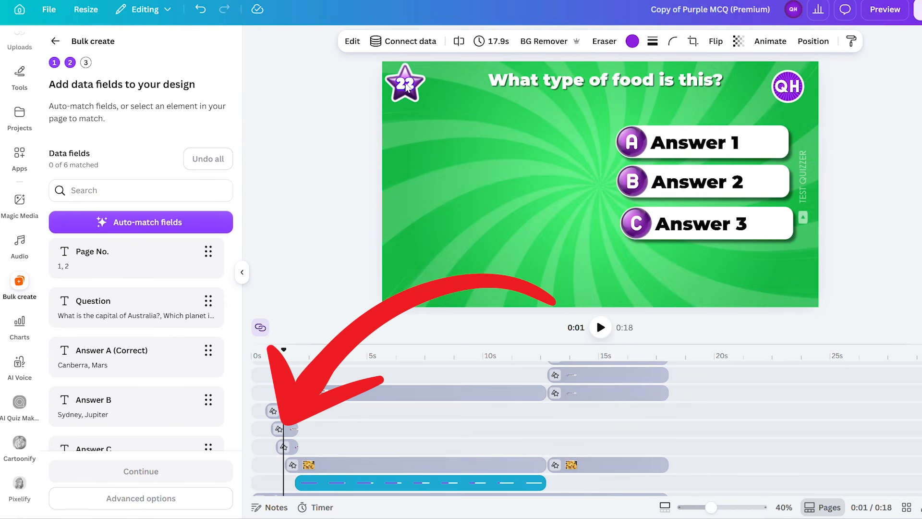
{"action": "left_click", "coordinate": [405, 86]}
{"action": "right_click", "coordinate": [409, 88]}
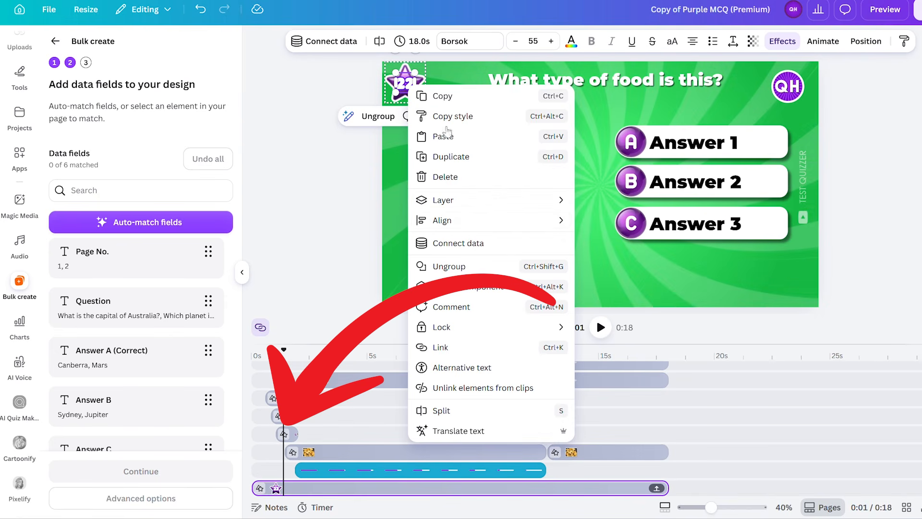
{"action": "left_click", "coordinate": [470, 242]}
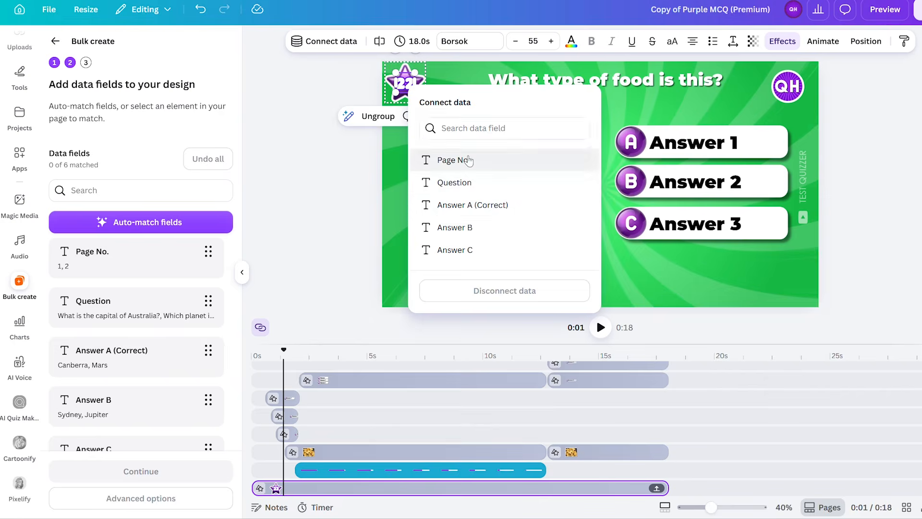
{"action": "left_click", "coordinate": [452, 160]}
- Connect the "What type of food is this?" heading to the Question data field
{"action": "left_click", "coordinate": [548, 83]}
{"action": "right_click", "coordinate": [549, 84]}
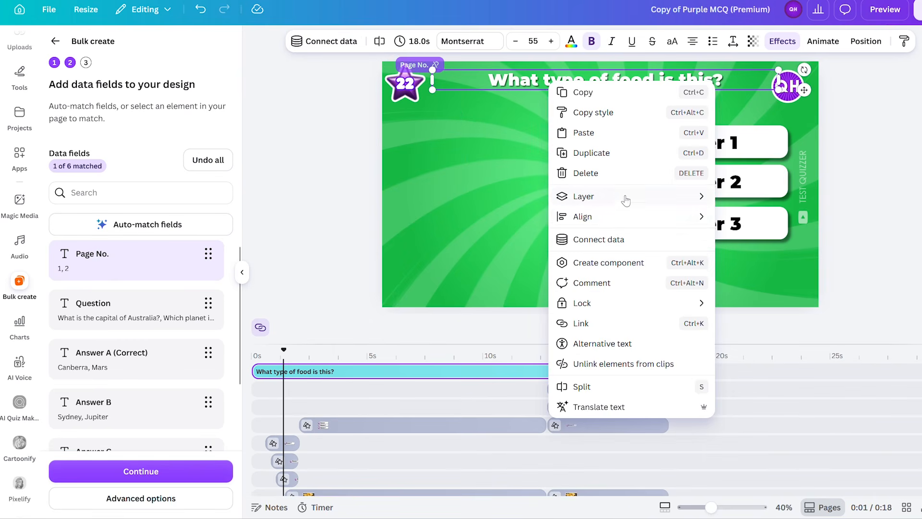
{"action": "left_click", "coordinate": [617, 241]}
{"action": "left_click", "coordinate": [615, 180]}
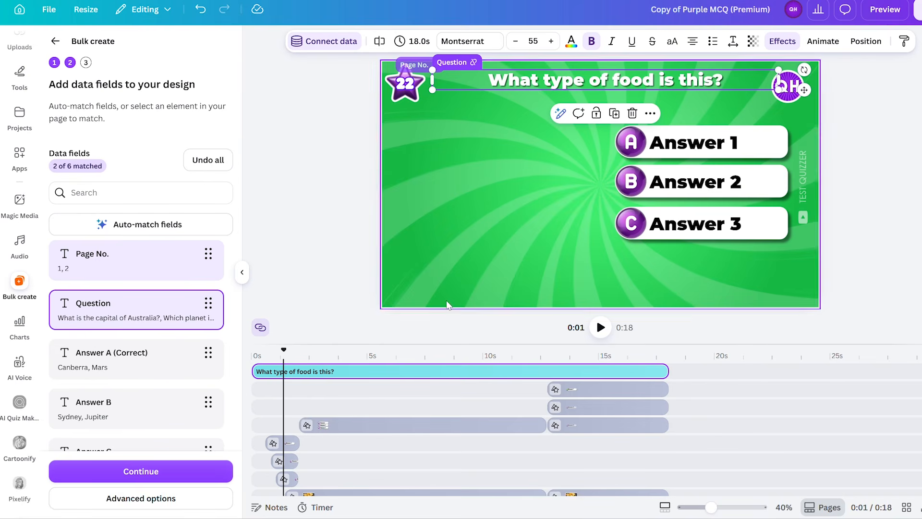
- At the early timeline point where the nachos picture appears, connect that picture to the Image data field
{"action": "left_click_drag", "start_coordinate": [285, 351], "coordinate": [294, 351]}
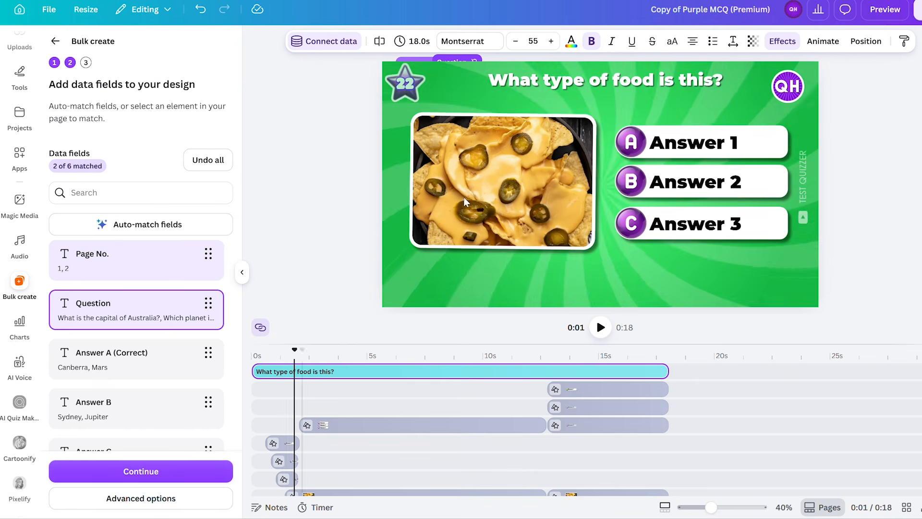
{"action": "left_click", "coordinate": [493, 160]}
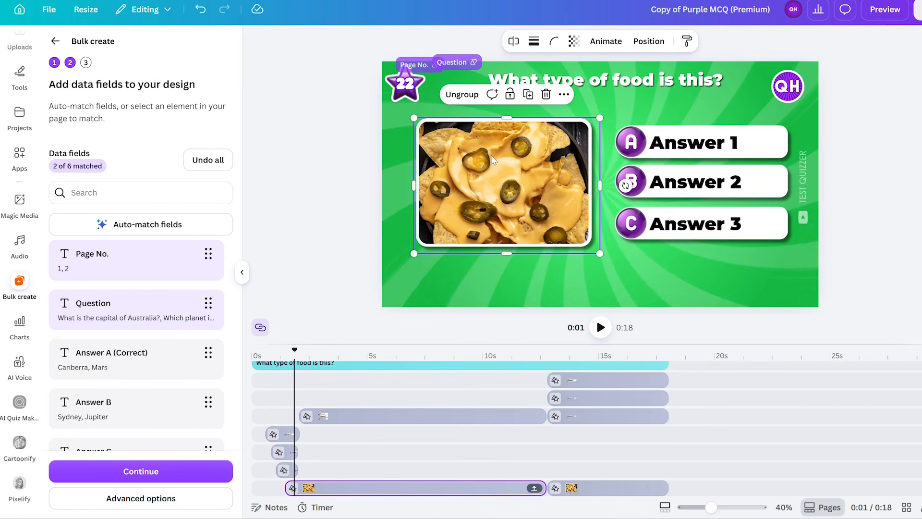
{"action": "left_click", "coordinate": [493, 160]}
{"action": "right_click", "coordinate": [493, 160]}
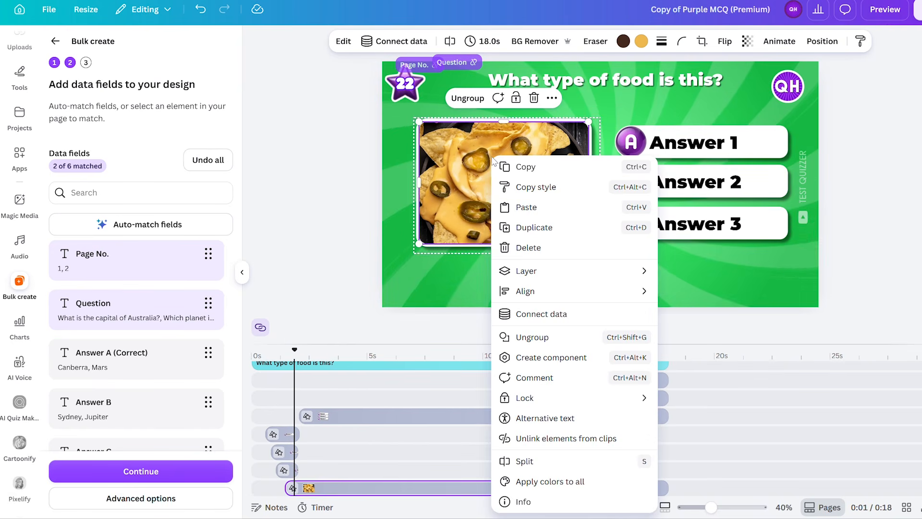
{"action": "left_click", "coordinate": [545, 313]}
{"action": "left_click", "coordinate": [532, 231]}
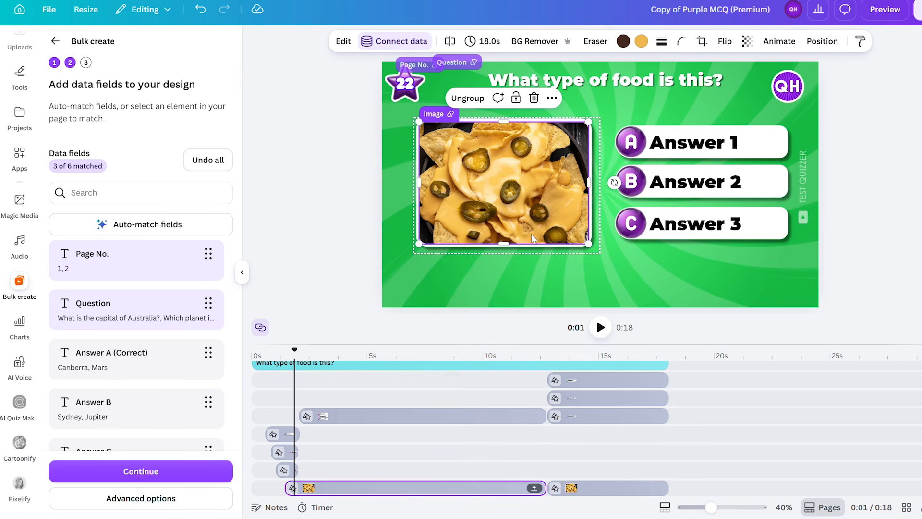
- Connect the intro clip's Answer 1 text to the Answer A (Correct) data field
{"action": "left_click", "coordinate": [720, 143]}
{"action": "left_click", "coordinate": [723, 143]}
{"action": "right_click", "coordinate": [723, 143]}
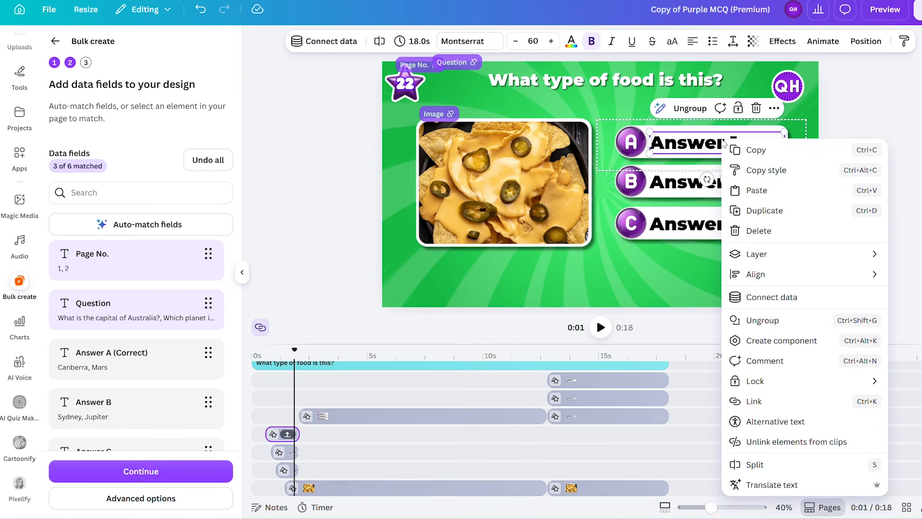
{"action": "left_click", "coordinate": [764, 296]}
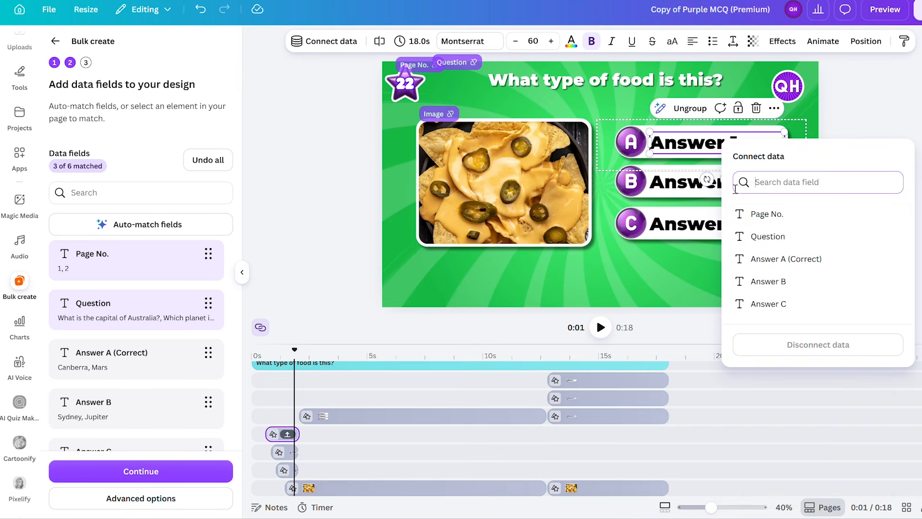
{"action": "left_click", "coordinate": [780, 259]}
- Connect the intro clip's Answer 2 text to the Answer B data field
{"action": "left_click", "coordinate": [730, 185]}
{"action": "left_click", "coordinate": [733, 186]}
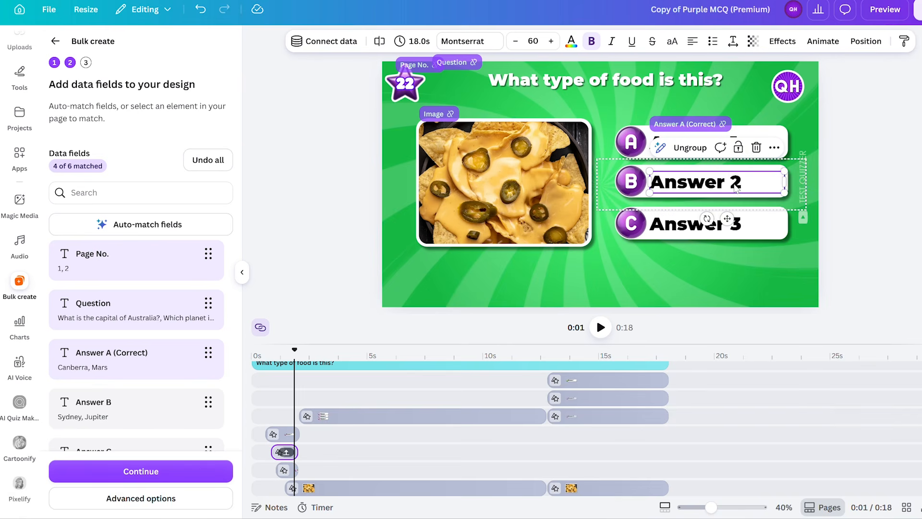
{"action": "right_click", "coordinate": [738, 189]}
{"action": "left_click", "coordinate": [802, 312]}
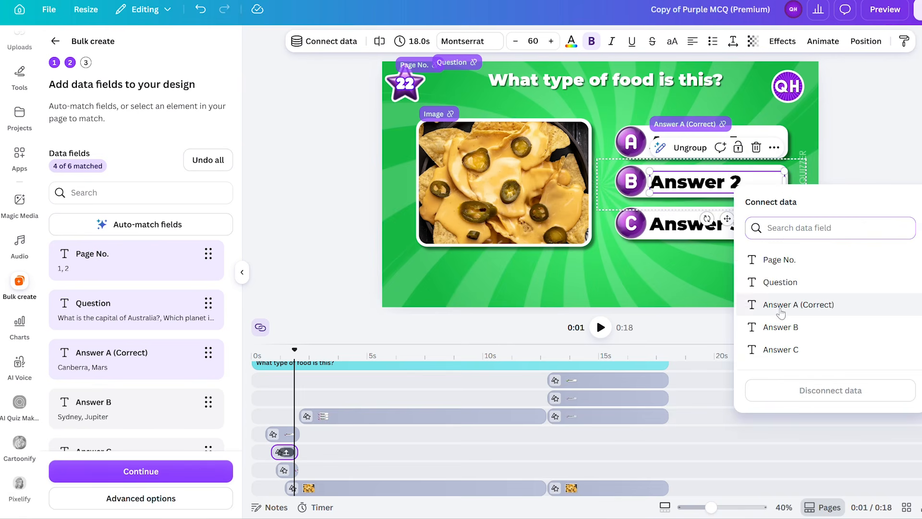
{"action": "left_click", "coordinate": [720, 325]}
- Connect the intro clip's Answer 3 text to the Answer C data field
{"action": "left_click", "coordinate": [751, 229]}
{"action": "left_click", "coordinate": [736, 228]}
{"action": "right_click", "coordinate": [737, 228]}
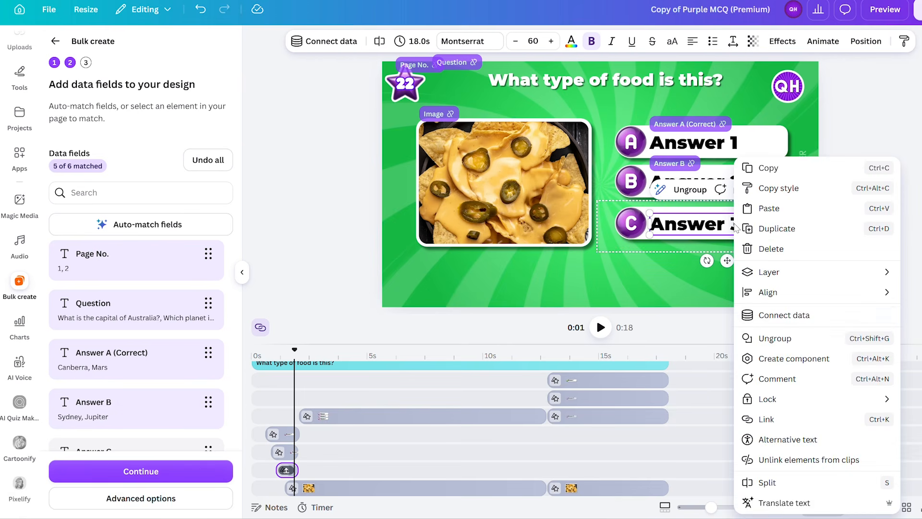
{"action": "left_click", "coordinate": [803, 317]}
{"action": "left_click", "coordinate": [801, 389]}
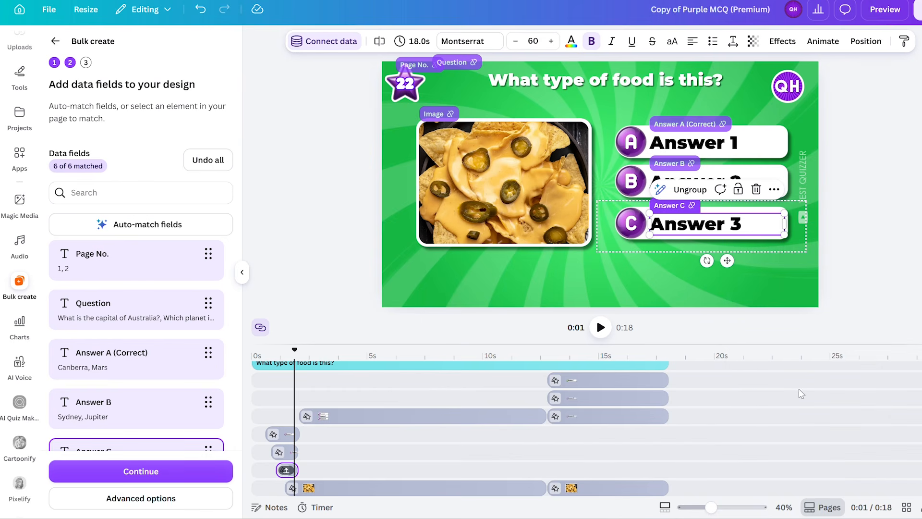
- At about 4 s on the timeline, connect Answer 1 in the grouped answers clip to the Answer A (Correct) data field
{"action": "left_click_drag", "start_coordinate": [294, 350], "coordinate": [320, 349]}
{"action": "left_click", "coordinate": [356, 420]}
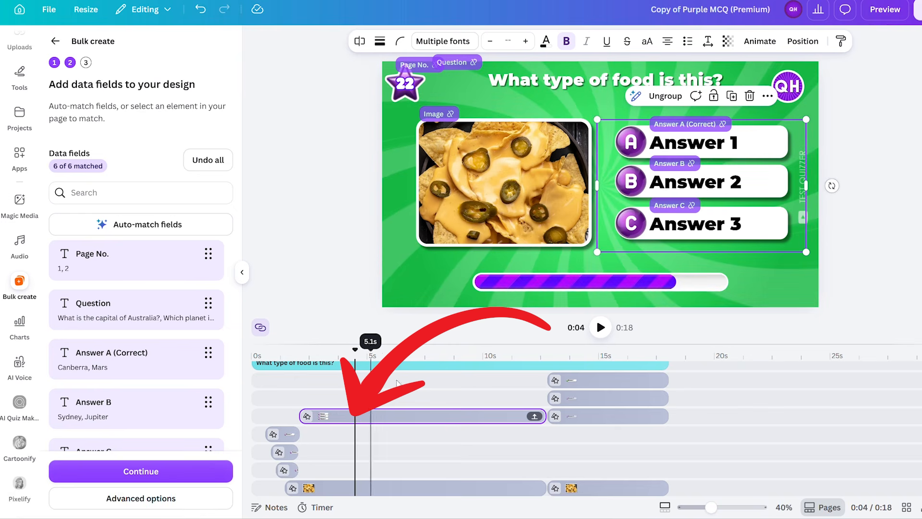
{"action": "left_click", "coordinate": [733, 144]}
{"action": "right_click", "coordinate": [734, 144]}
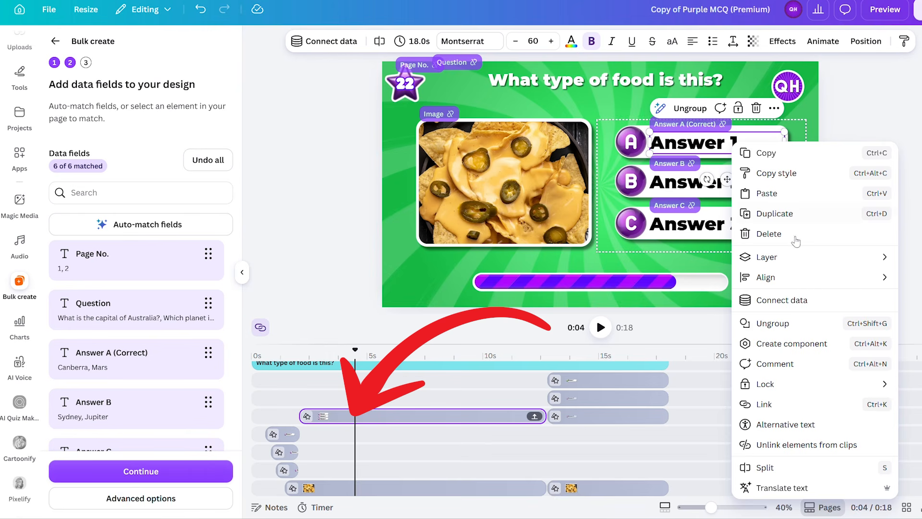
{"action": "left_click", "coordinate": [788, 300]}
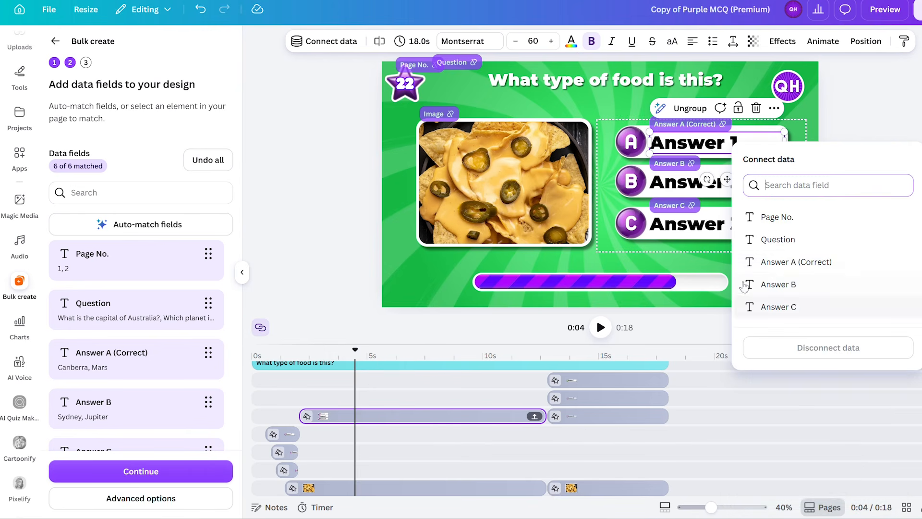
{"action": "left_click", "coordinate": [787, 263]}
- In the grouped answers clip at about 4 s, connect Answer 2 to Answer B and Answer 3 to Answer C
{"action": "left_click", "coordinate": [755, 188]}
{"action": "right_click", "coordinate": [738, 187]}
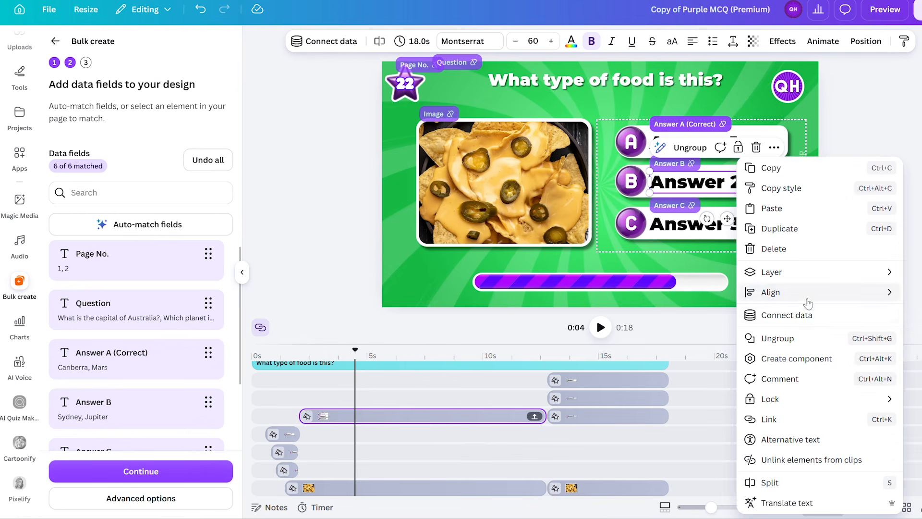
{"action": "left_click", "coordinate": [771, 313]}
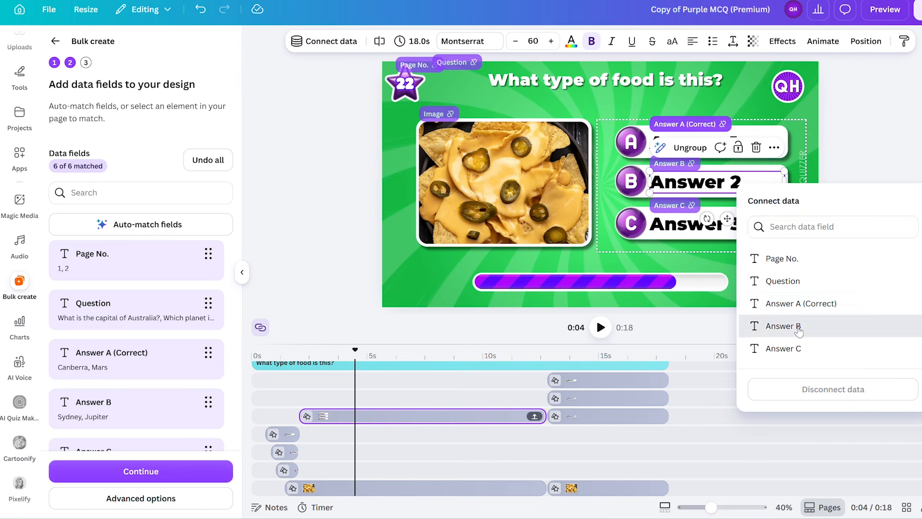
{"action": "left_click", "coordinate": [783, 326]}
{"action": "right_click", "coordinate": [740, 231]}
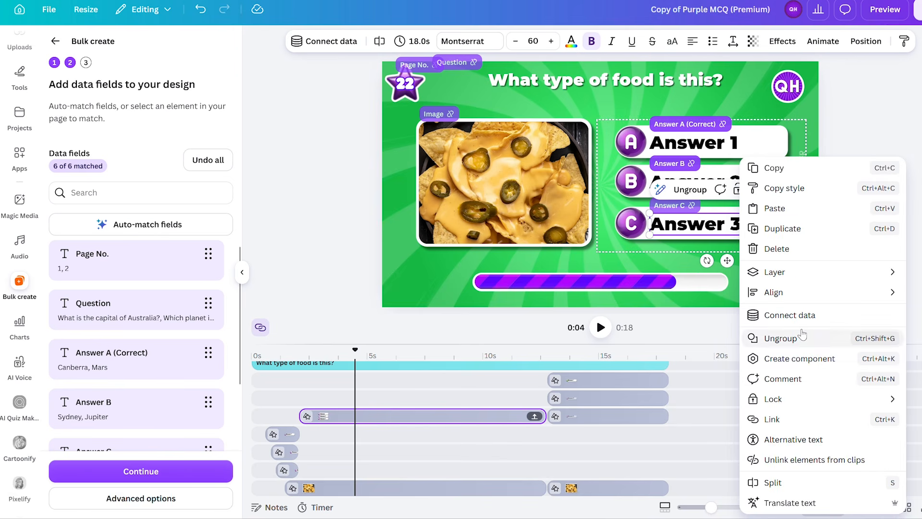
{"action": "left_click", "coordinate": [792, 315]}
{"action": "left_click", "coordinate": [808, 397]}
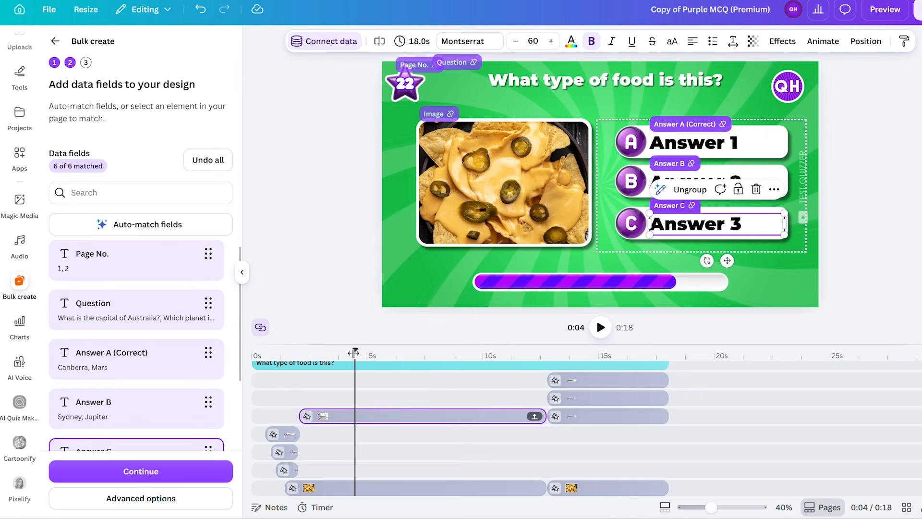
- At about 13 s on the timeline, connect the enlarged Answer 1 text of the answer reveal to Answer A (Correct)
{"action": "left_click_drag", "start_coordinate": [354, 353], "coordinate": [566, 359]}
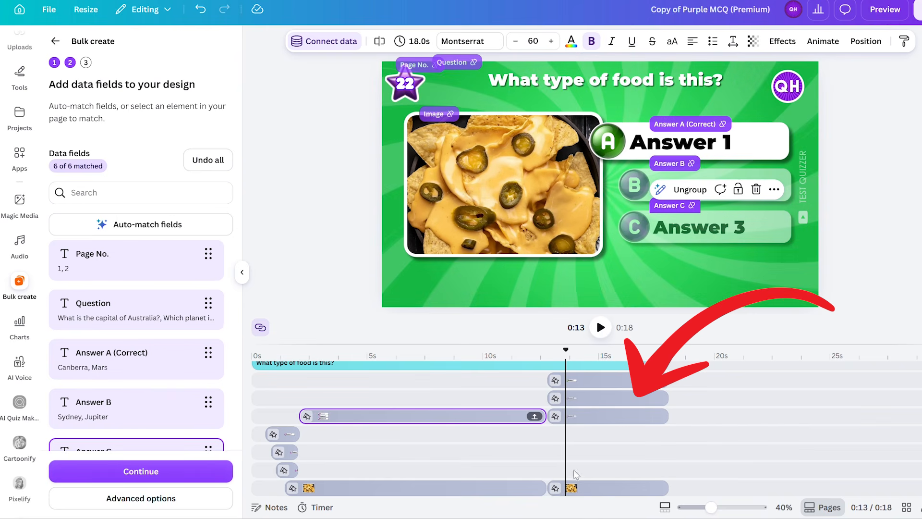
{"action": "left_click", "coordinate": [727, 143]}
{"action": "left_click", "coordinate": [727, 143]}
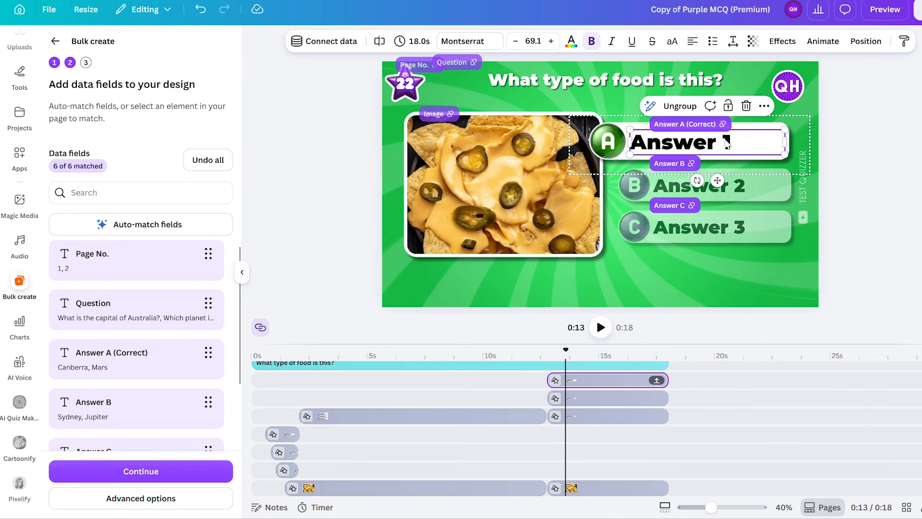
{"action": "right_click", "coordinate": [727, 143]}
{"action": "left_click", "coordinate": [792, 294]}
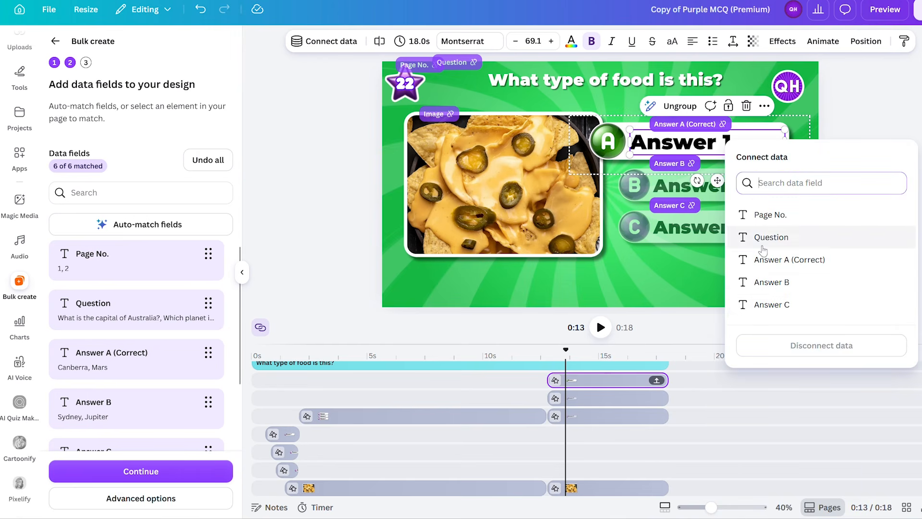
{"action": "left_click", "coordinate": [782, 260]}
- In the answer reveal at about 13 s, connect the faded Answer 2 to Answer B and Answer 3 to Answer C
{"action": "left_click", "coordinate": [744, 189]}
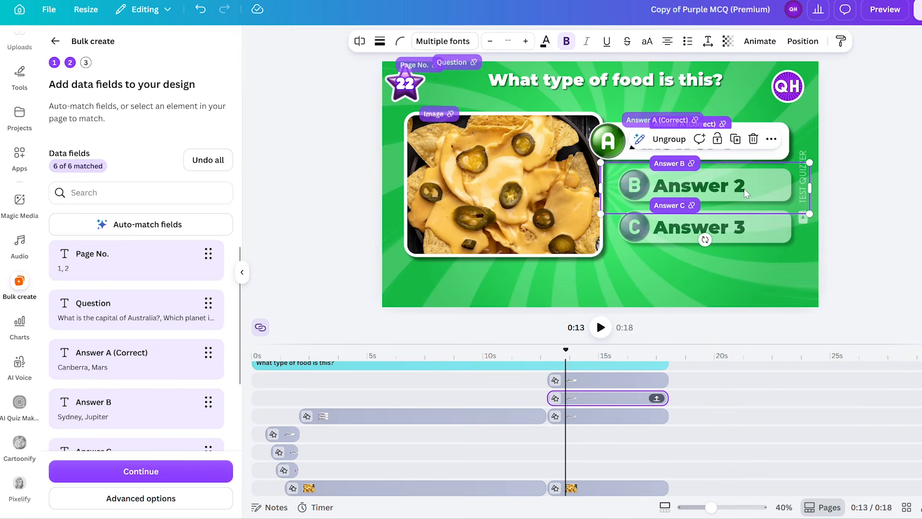
{"action": "right_click", "coordinate": [744, 188]}
{"action": "left_click", "coordinate": [809, 316]}
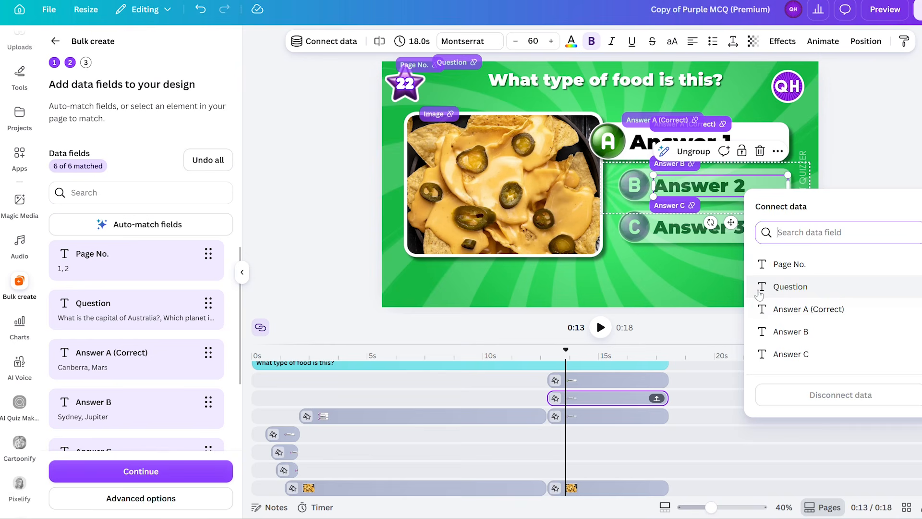
{"action": "left_click", "coordinate": [805, 330]}
{"action": "left_click", "coordinate": [746, 227]}
{"action": "right_click", "coordinate": [734, 229]}
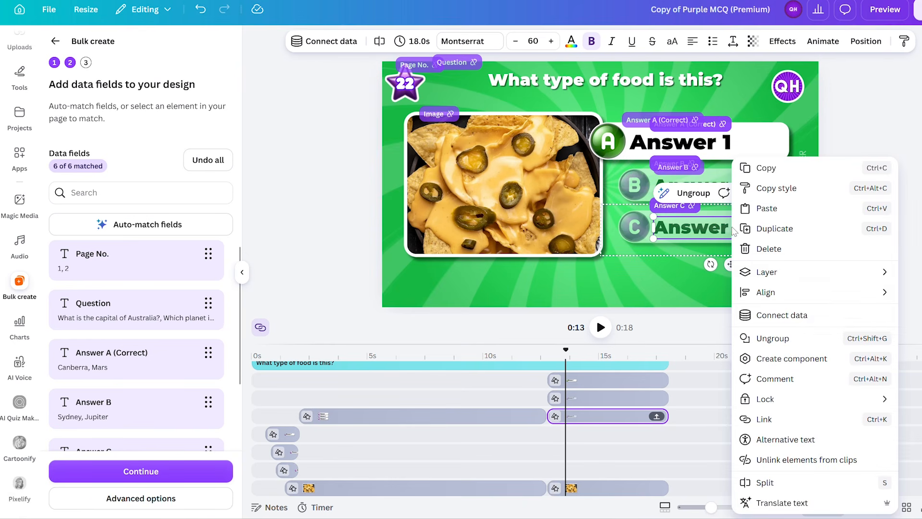
{"action": "left_click", "coordinate": [805, 316]}
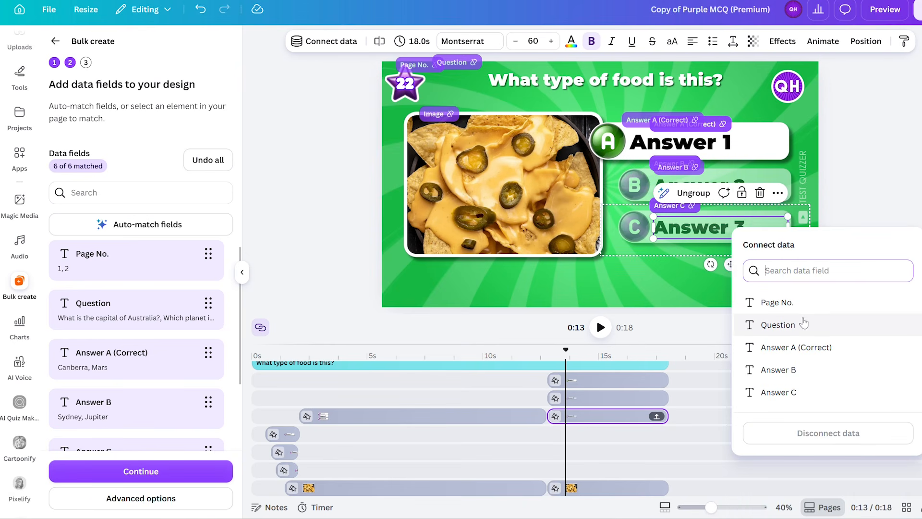
{"action": "left_click", "coordinate": [798, 391]}
- Connect the enlarged nachos picture in the answer reveal at about 13 s to the Image data field
{"action": "left_click", "coordinate": [483, 158]}
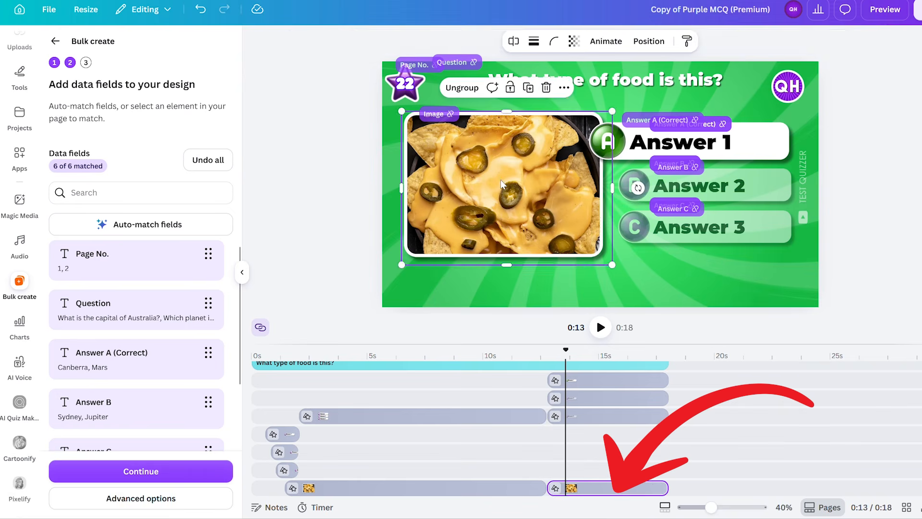
{"action": "right_click", "coordinate": [482, 158]}
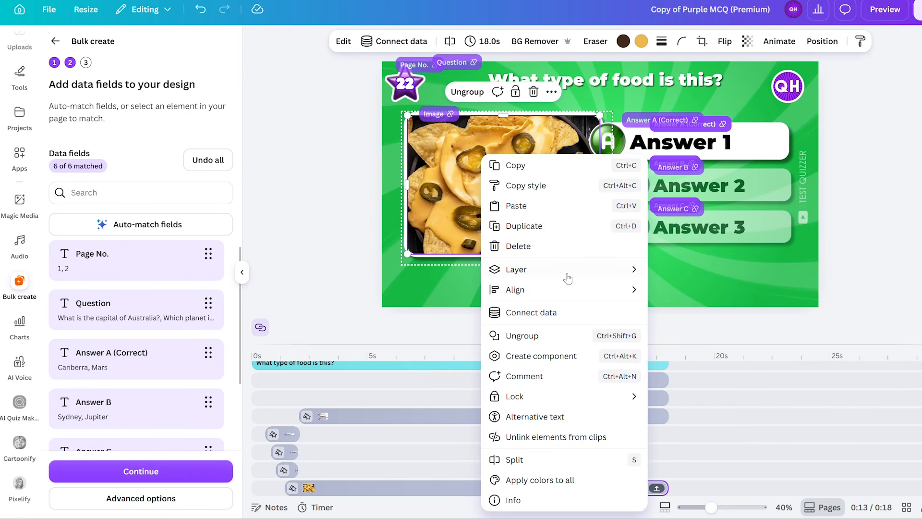
{"action": "left_click", "coordinate": [556, 315]}
{"action": "left_click", "coordinate": [520, 229]}
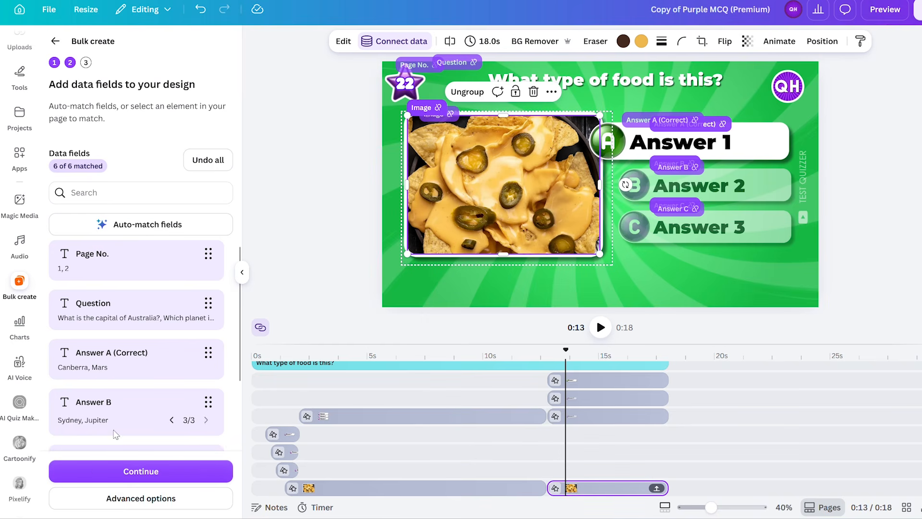
- Generate designs from both question rows, then open the created design and play it
{"action": "left_click", "coordinate": [142, 471]}
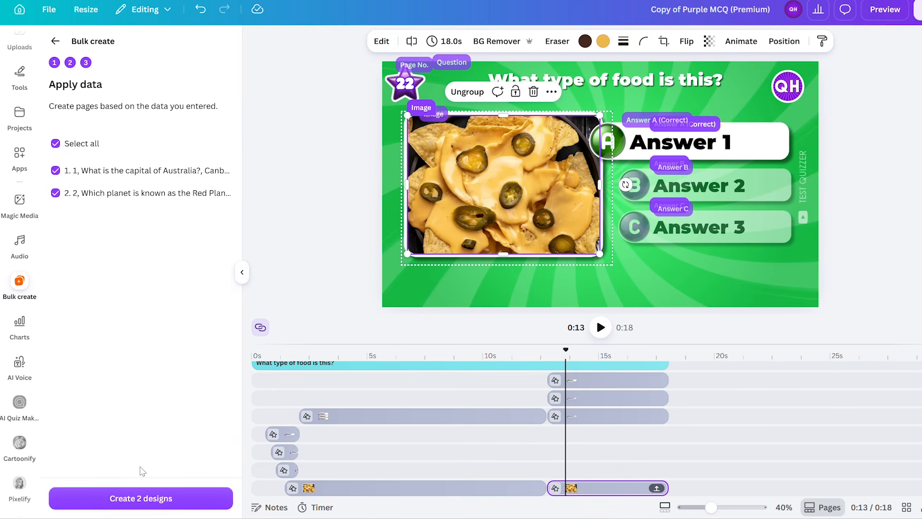
{"action": "left_click", "coordinate": [116, 499]}
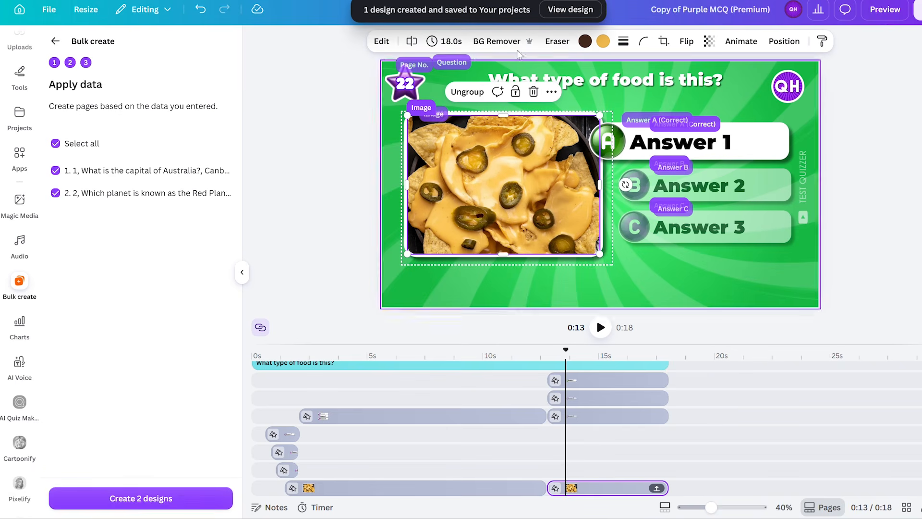
{"action": "left_click", "coordinate": [571, 10]}
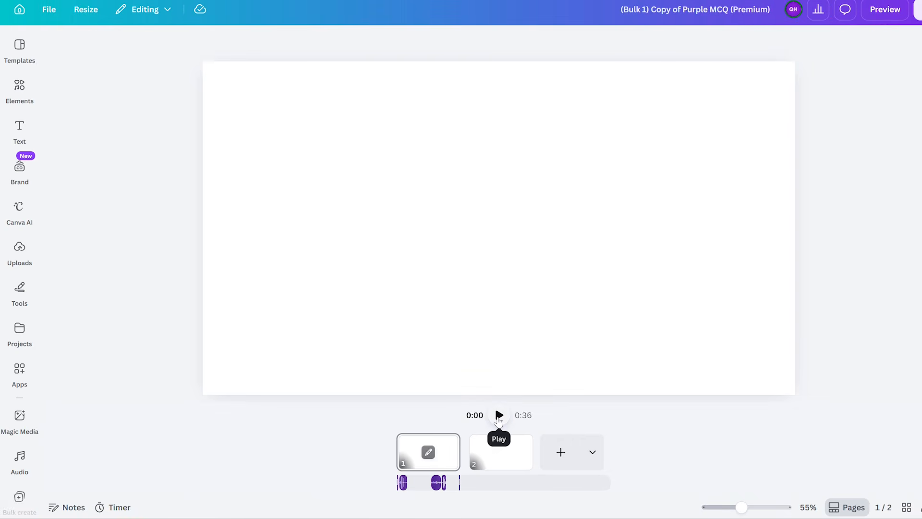
{"action": "left_click", "coordinate": [498, 419]}
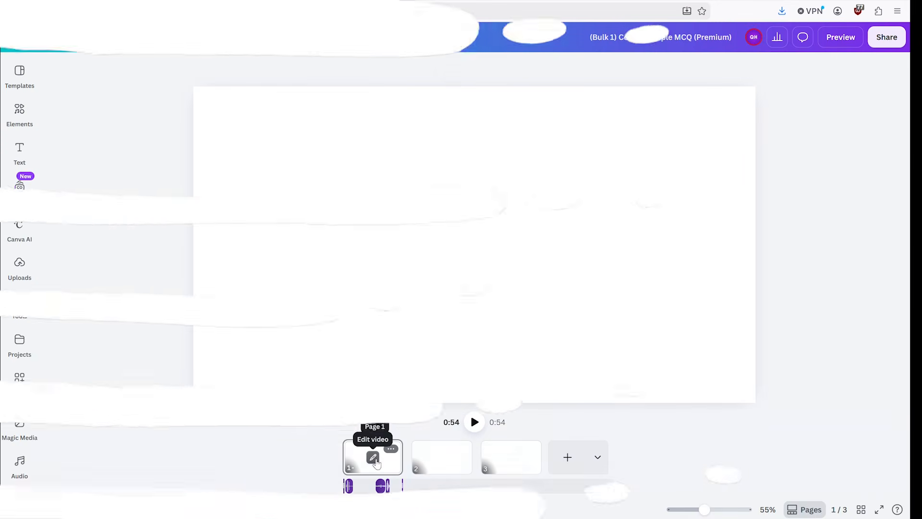
- Open page 1's timeline, select and copy all of its audio clips, and return to the page overview
{"action": "left_click", "coordinate": [372, 453]}
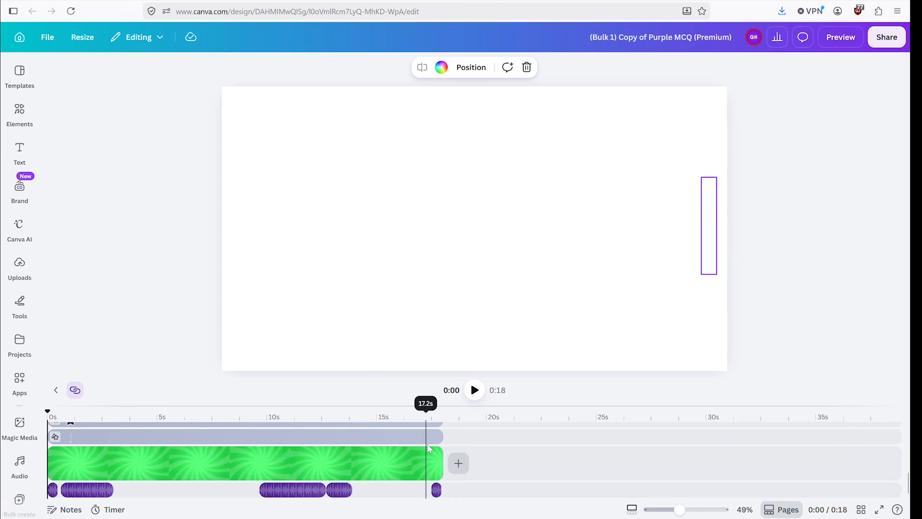
{"action": "left_click_drag", "start_coordinate": [456, 486], "coordinate": [414, 488]}
{"action": "left_click_drag", "start_coordinate": [141, 489], "coordinate": [55, 487]}
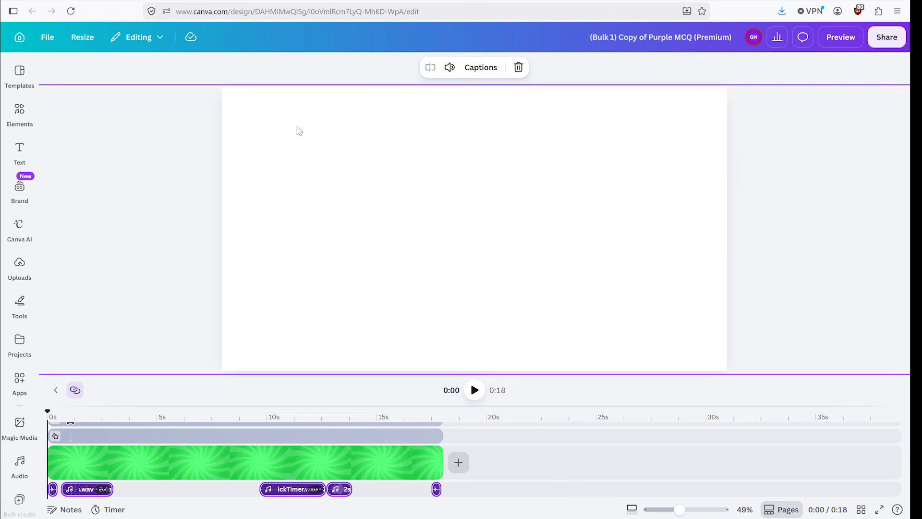
{"action": "left_click", "coordinate": [55, 390]}
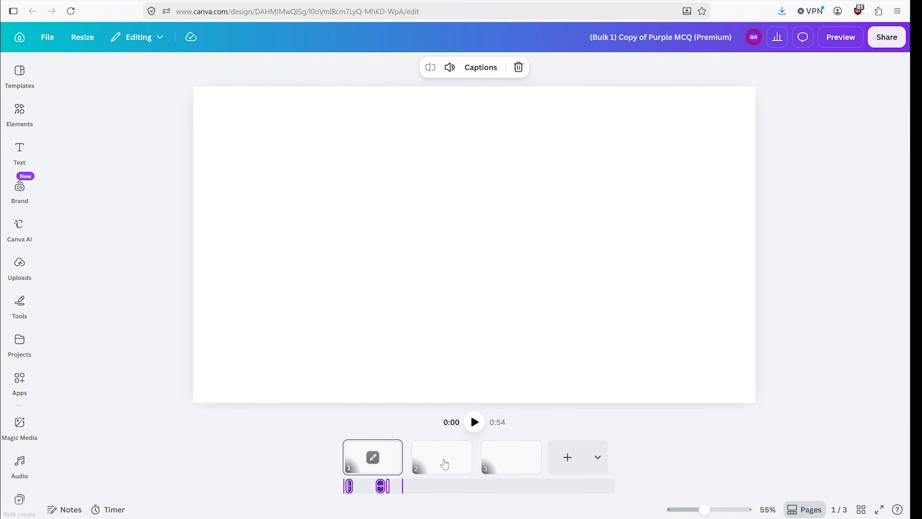
- Paste the copied audio clips onto page 2
{"action": "left_click", "coordinate": [466, 454]}
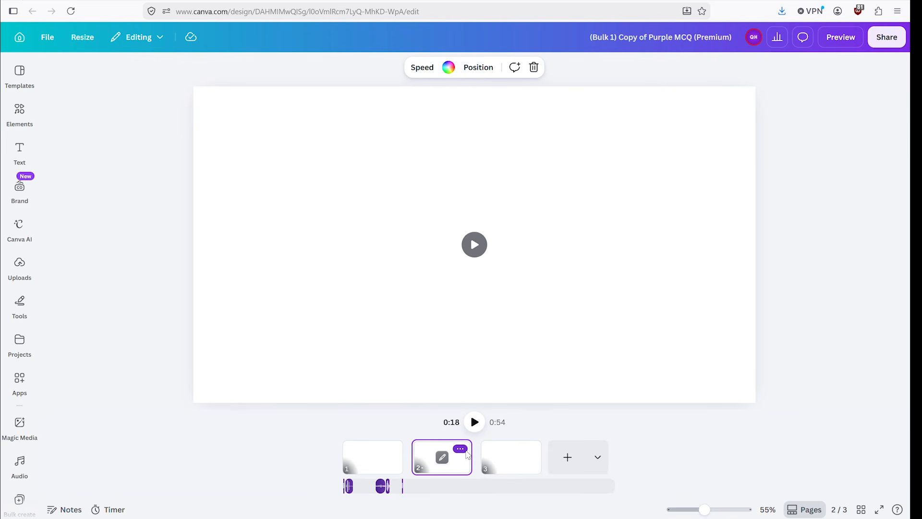
{"action": "left_click", "coordinate": [464, 450]}
{"action": "left_click", "coordinate": [506, 211]}
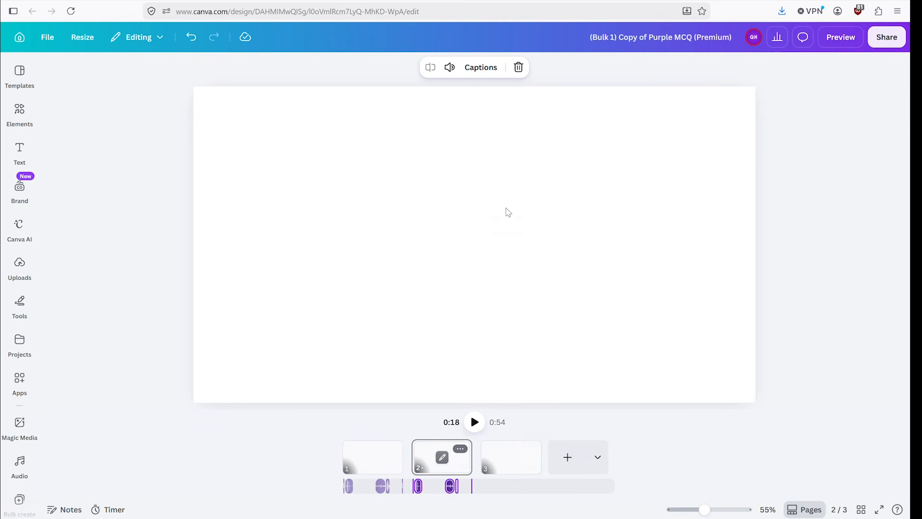
- Paste the copied audio clips onto page 3
{"action": "left_click", "coordinate": [544, 434]}
{"action": "left_click", "coordinate": [534, 452]}
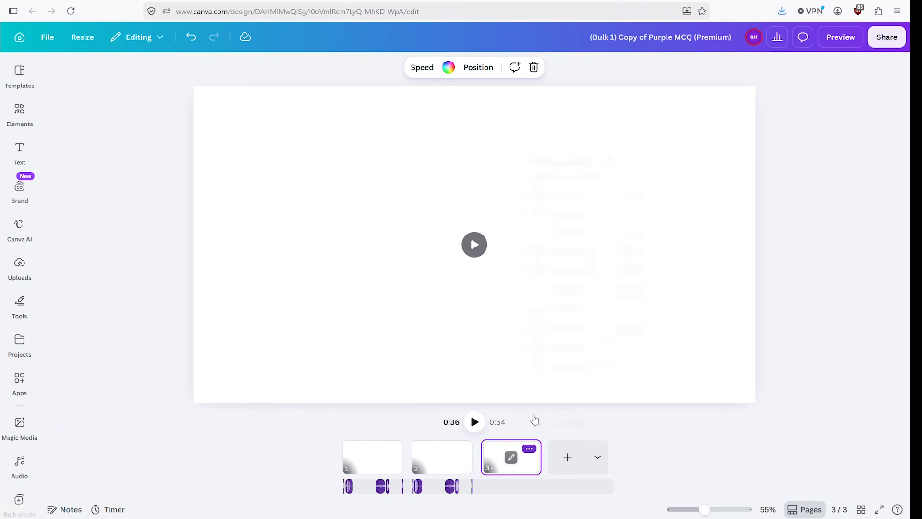
{"action": "left_click", "coordinate": [529, 449]}
{"action": "left_click", "coordinate": [573, 234]}
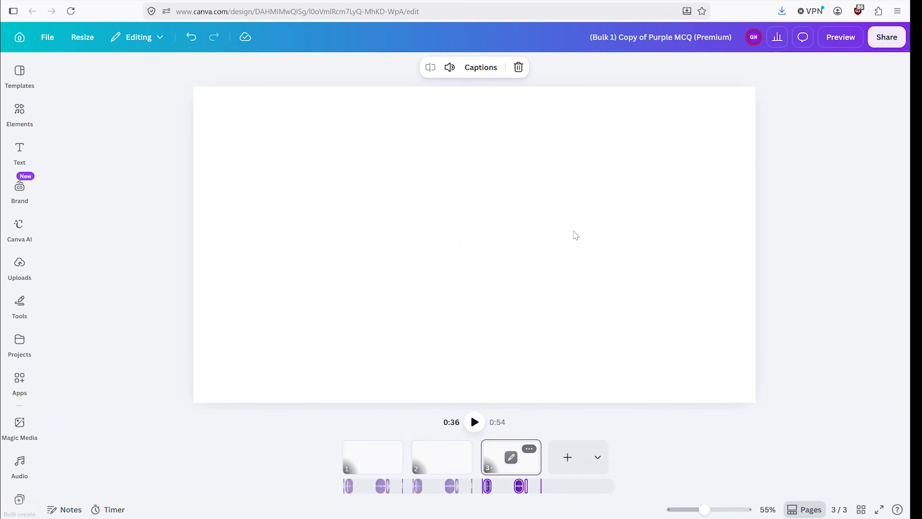